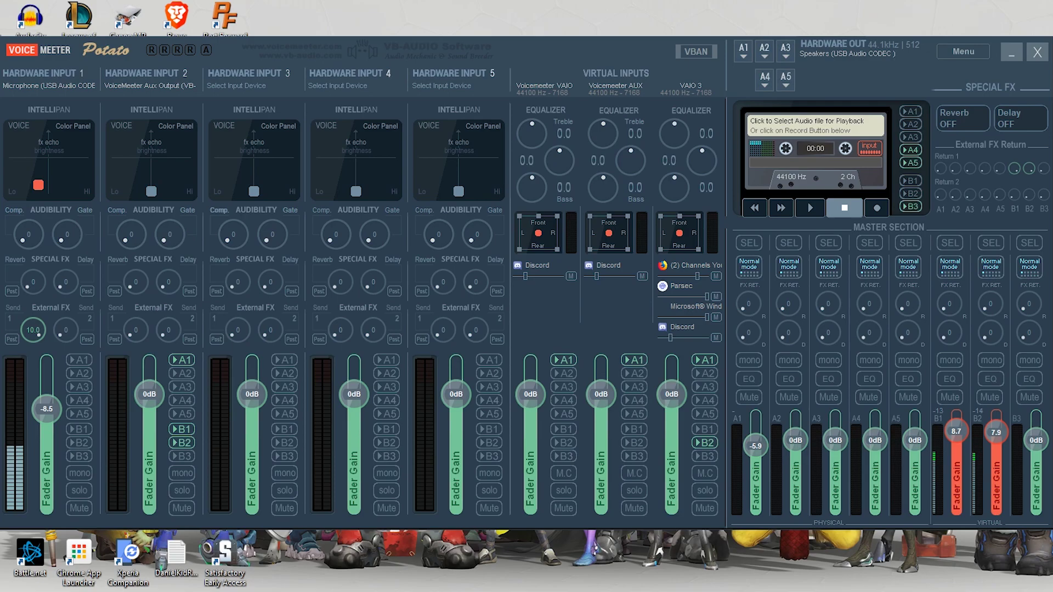
Switch to the Brave browser and look over the Voicemeeter Potato page, including its ZIP and EXE download options.
mouse_move(477, 582)
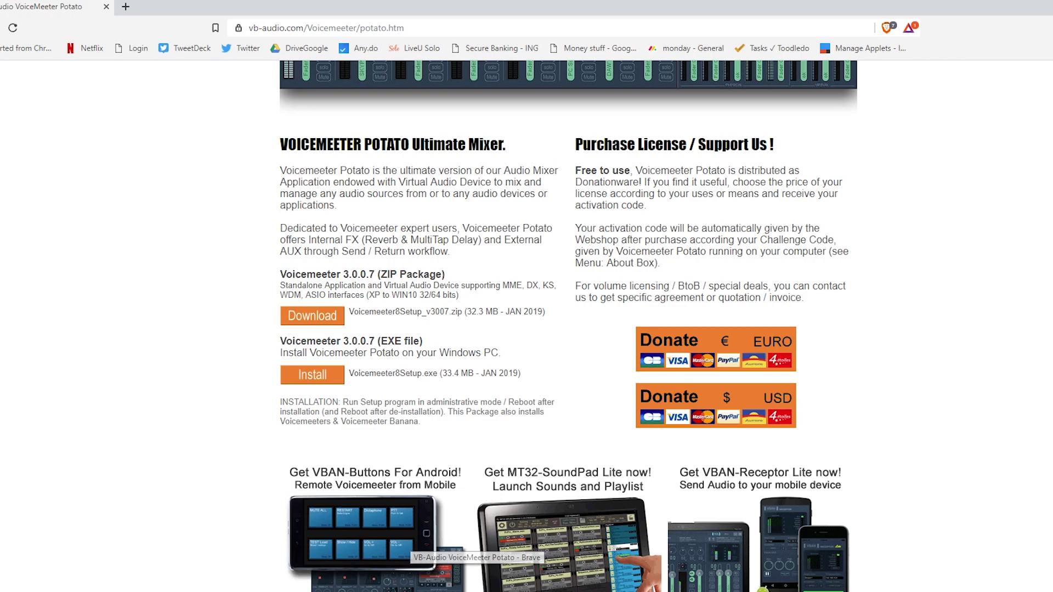
left_click(476, 580)
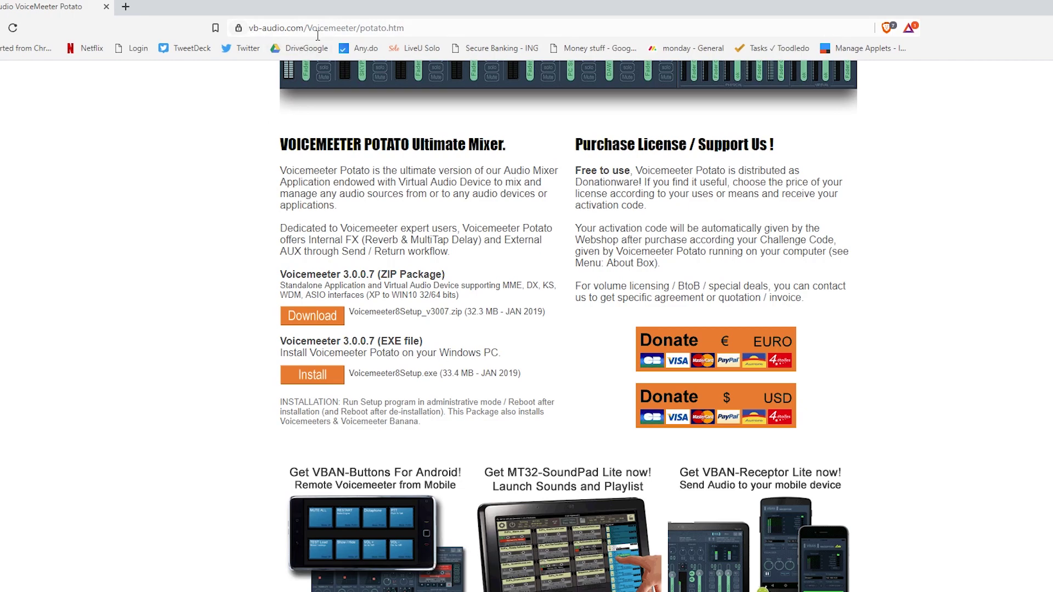
scroll(371, 238, "up", 7)
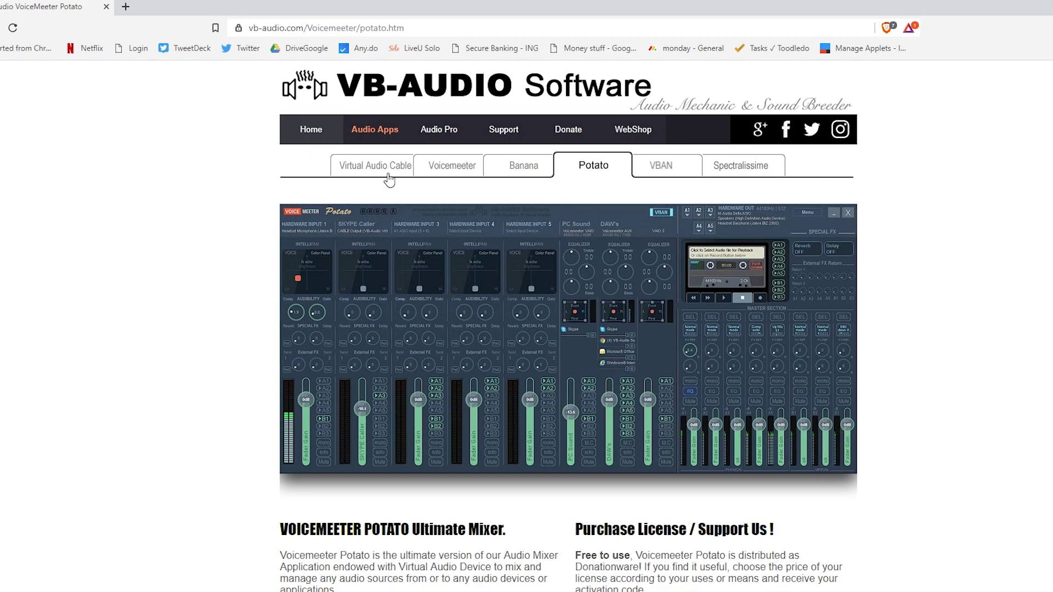
scroll(524, 380, "down", 6)
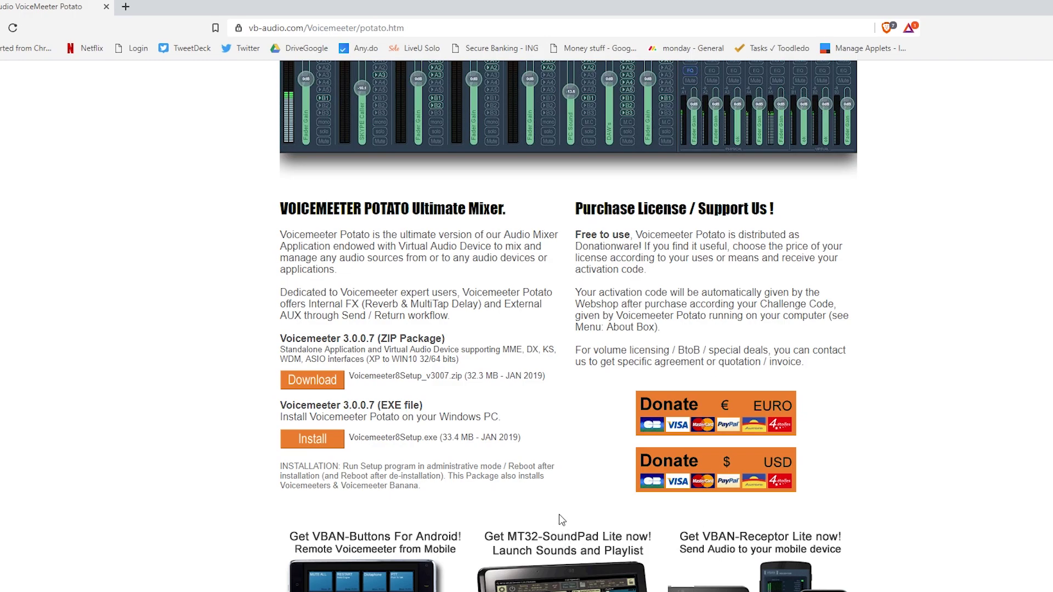
scroll(562, 520, "down", 7)
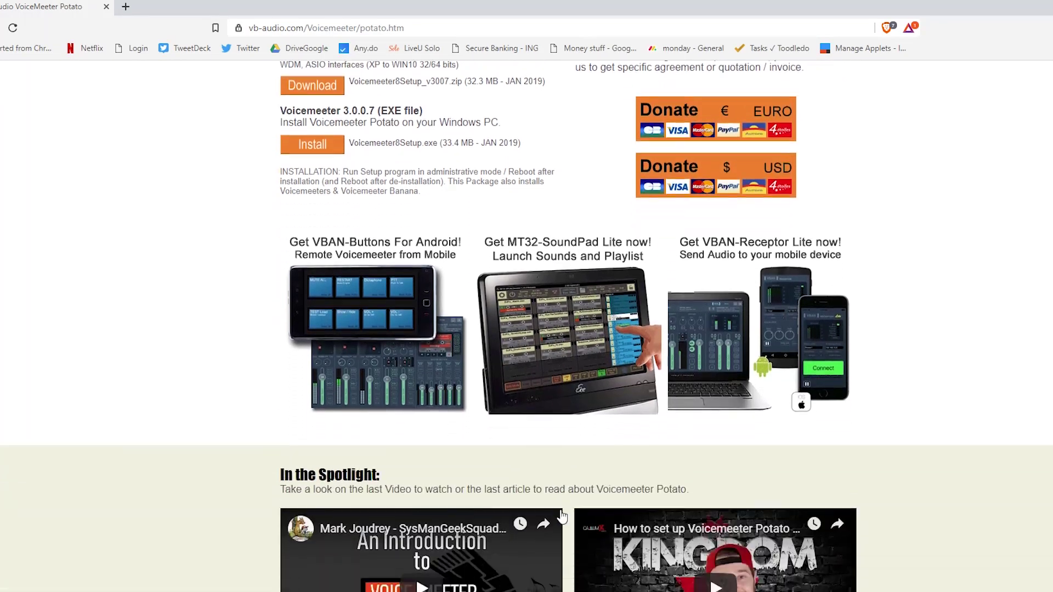
scroll(562, 516, "up", 10)
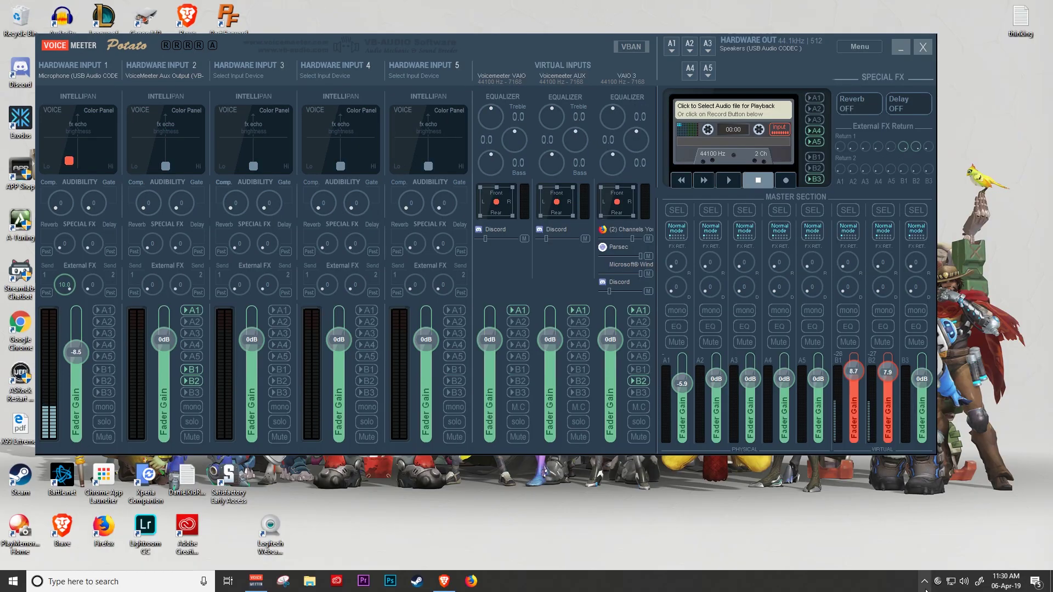
Open the Windows Sound settings, review the playback devices down to VoiceMeeter VAIO3 Input, and close the dialog.
right_click(964, 581)
left_click(959, 547)
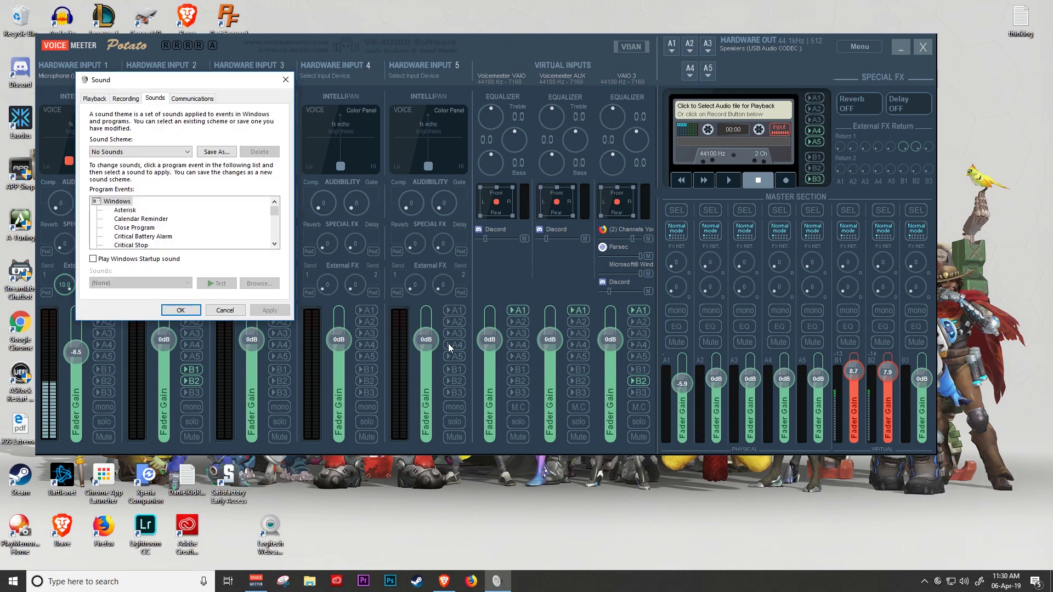
left_click_drag(229, 81, 361, 86)
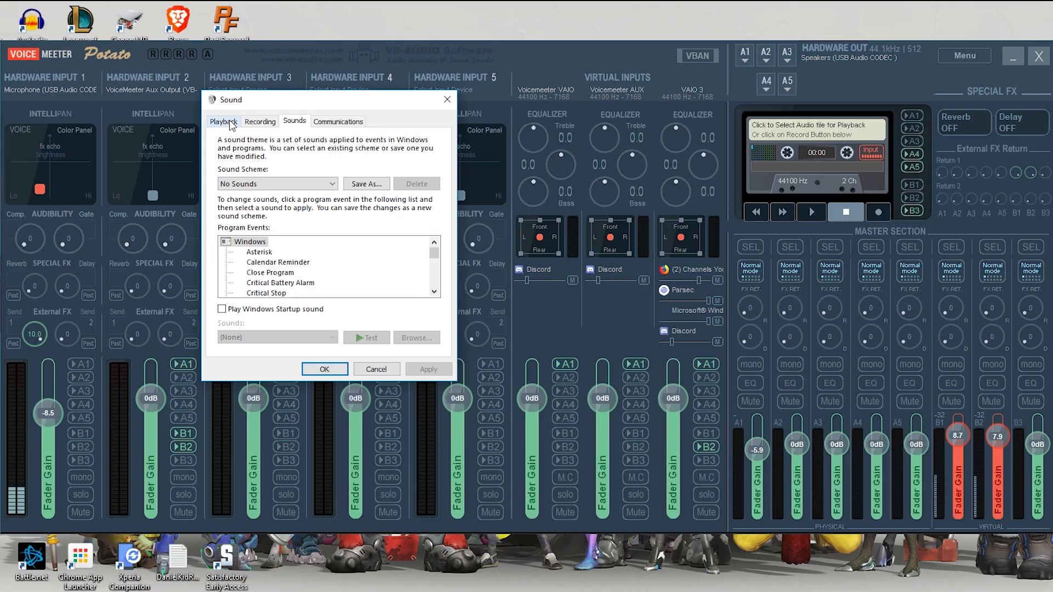
left_click(226, 103)
left_click_drag(437, 182, 450, 309)
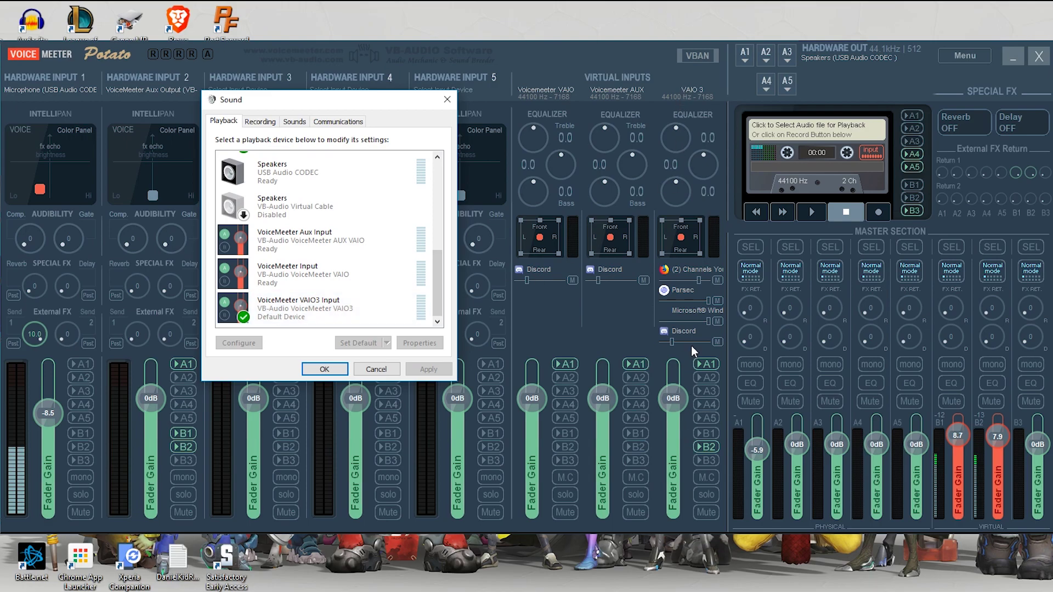
mouse_move(434, 289)
left_mouse_down()
mouse_move(442, 256)
mouse_move(433, 291)
mouse_move(432, 256)
mouse_move(437, 282)
left_mouse_up()
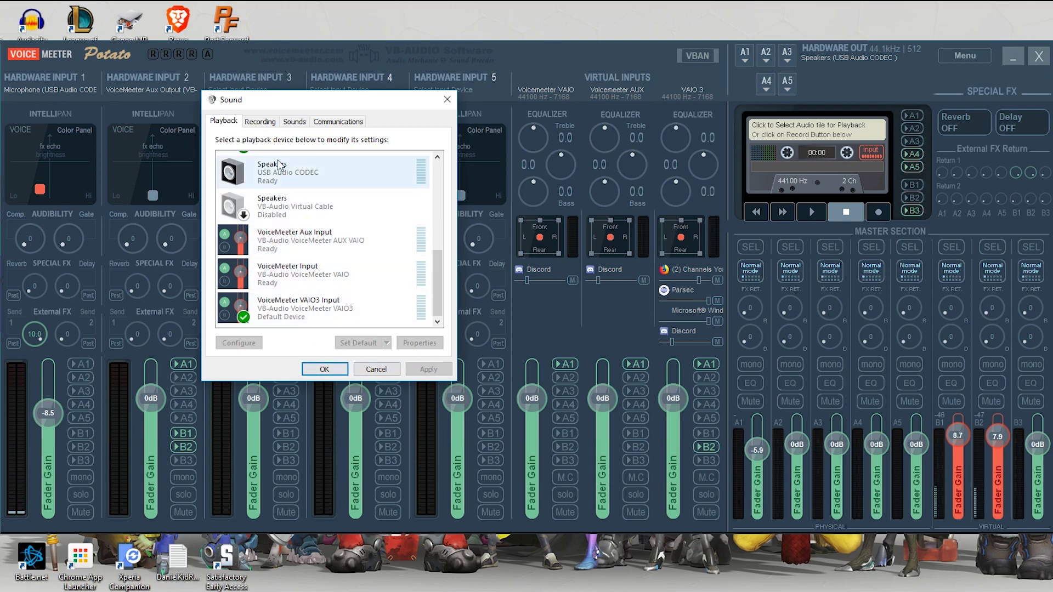
left_click(308, 369)
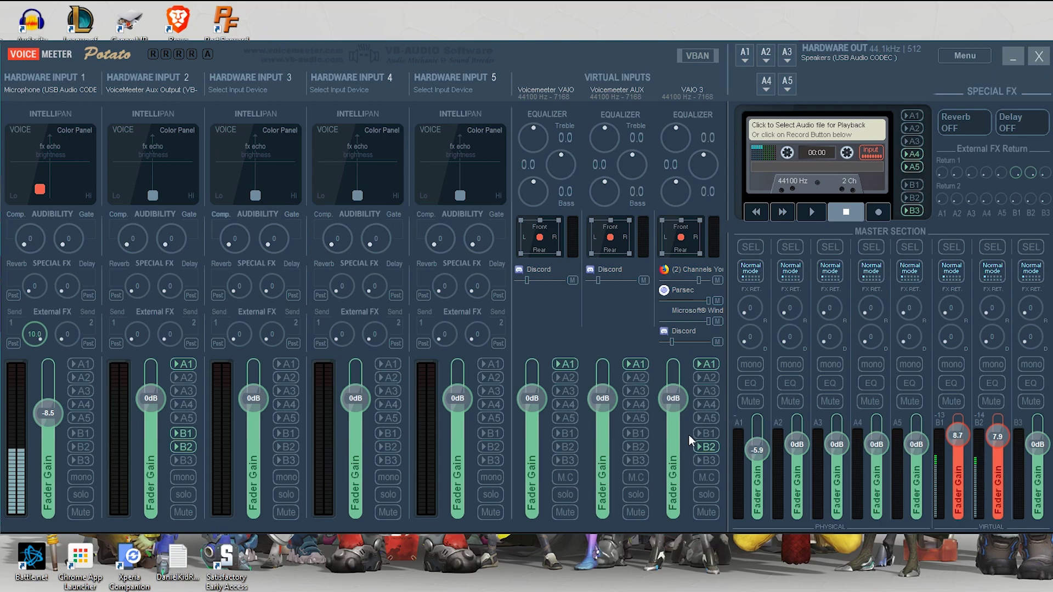
Look through the device choices for hardware output A1 and for Hardware Input 1.
left_click(746, 57)
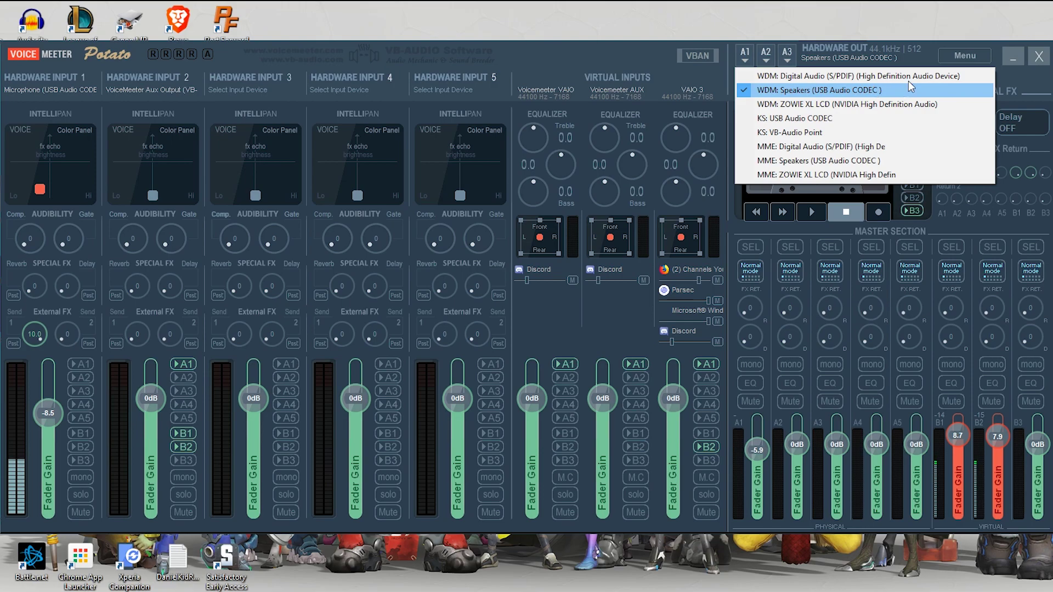
left_click(935, 42)
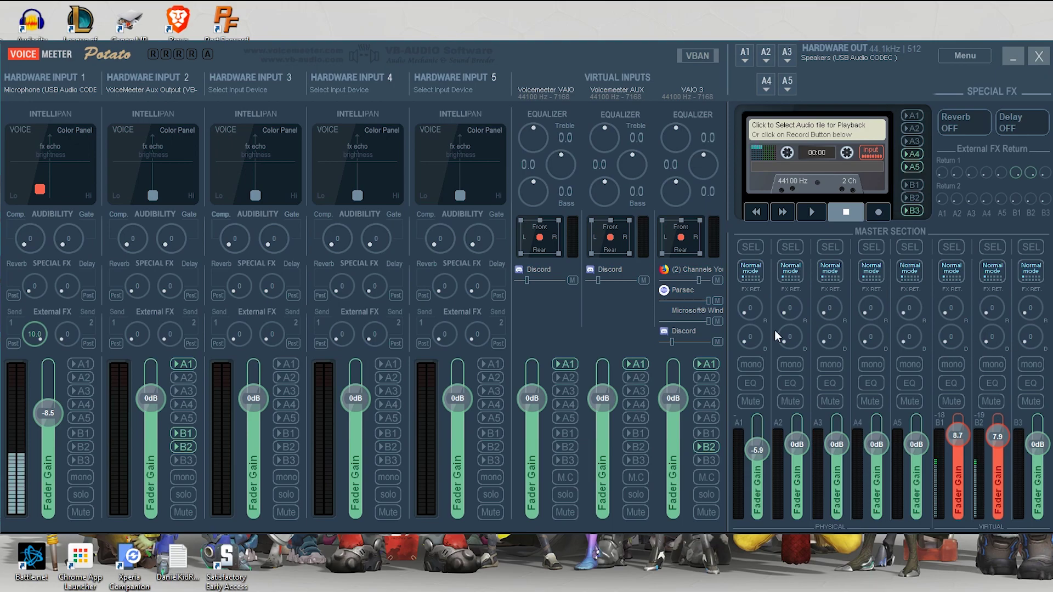
left_click(698, 446)
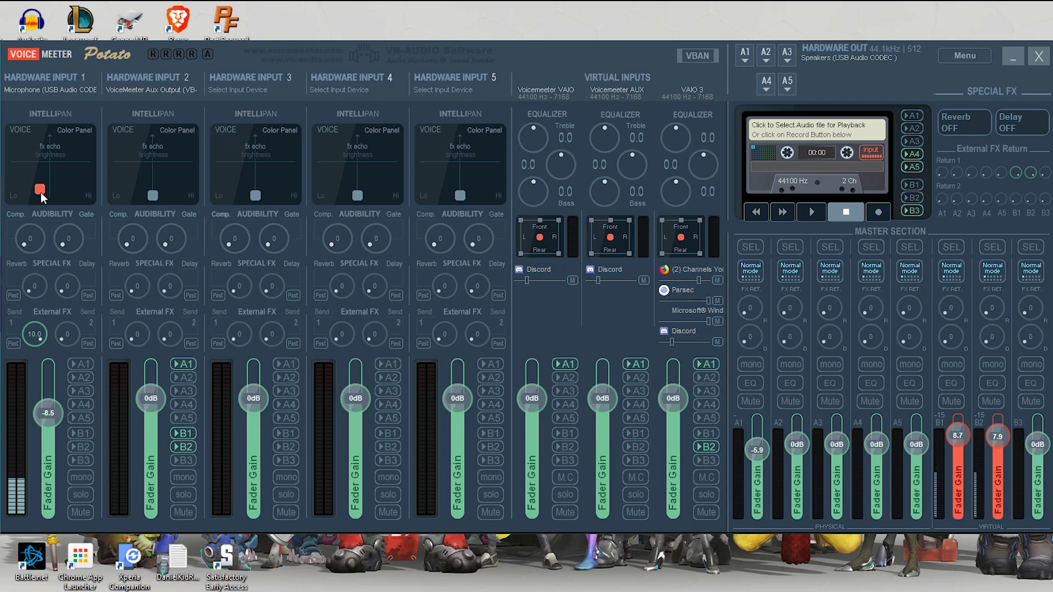
left_click(63, 80)
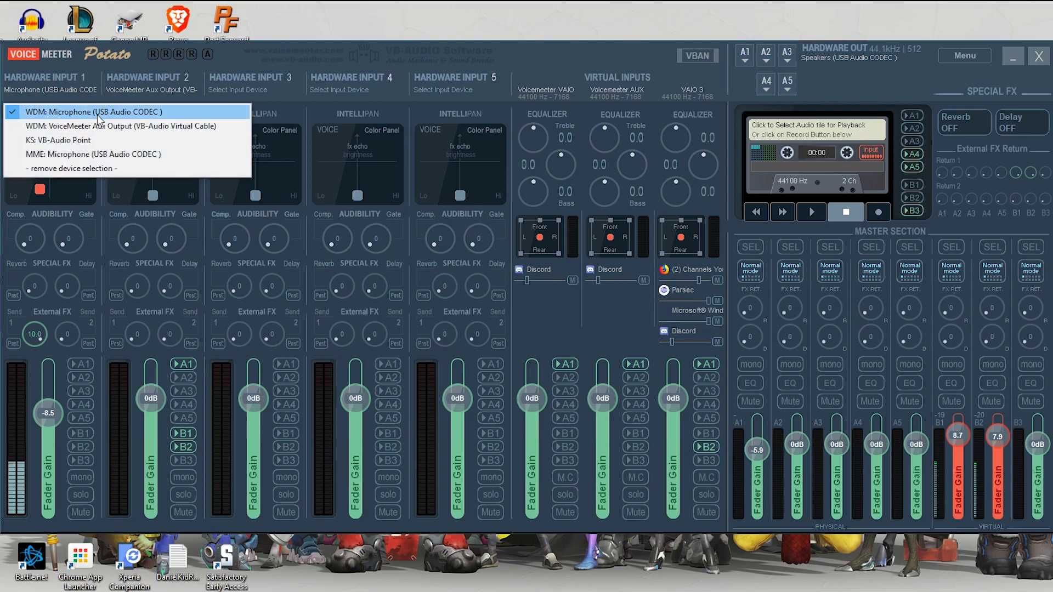
left_click(94, 68)
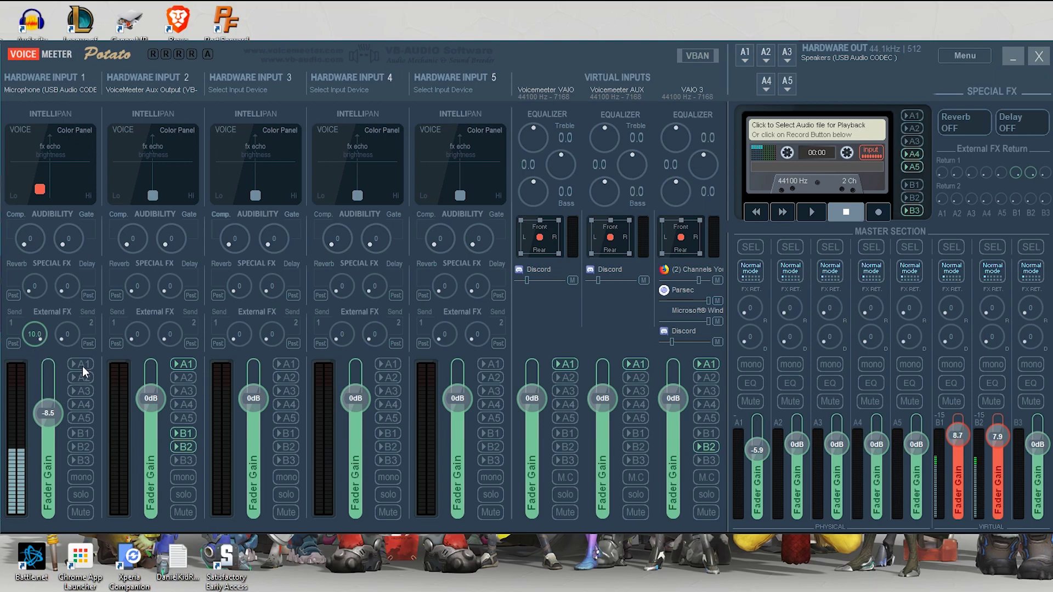
Route Hardware Input 1 to buses B1 and B2 as a trial, and switch both routings back off.
left_click(81, 435)
left_click(87, 449)
left_click(88, 448)
left_click(82, 436)
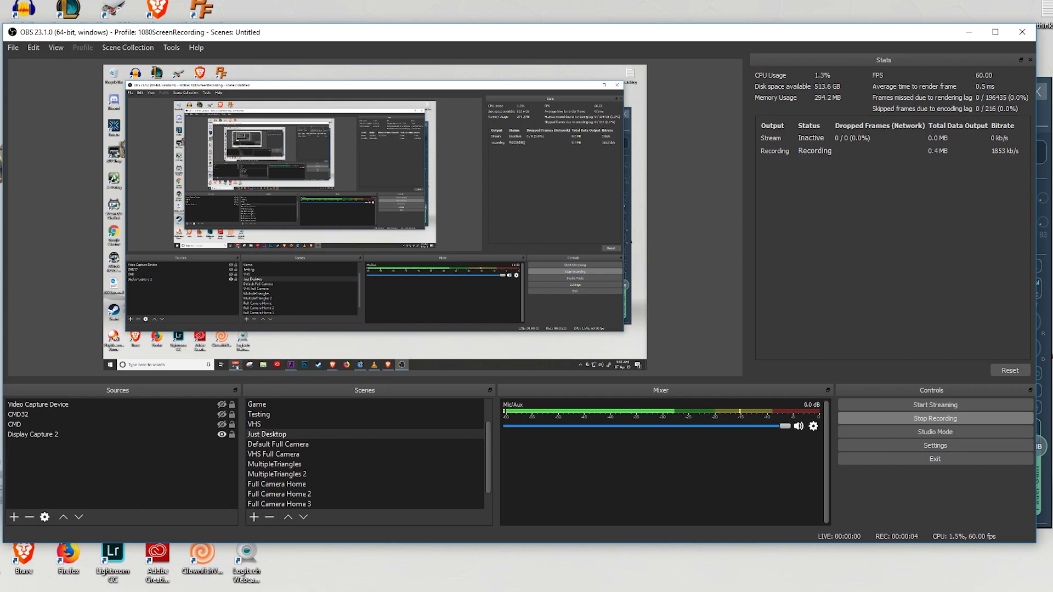
Switch from OBS to VoiceMeeter to check the VAIO 3 input's B2 routing, and return to OBS.
left_click(234, 591)
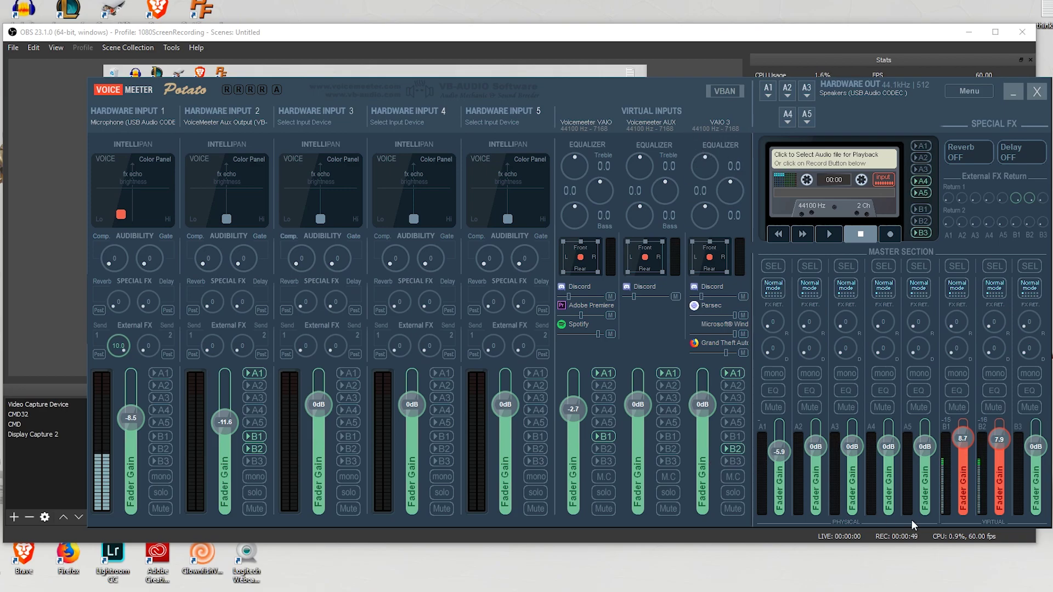
left_click(732, 450)
left_click(710, 30)
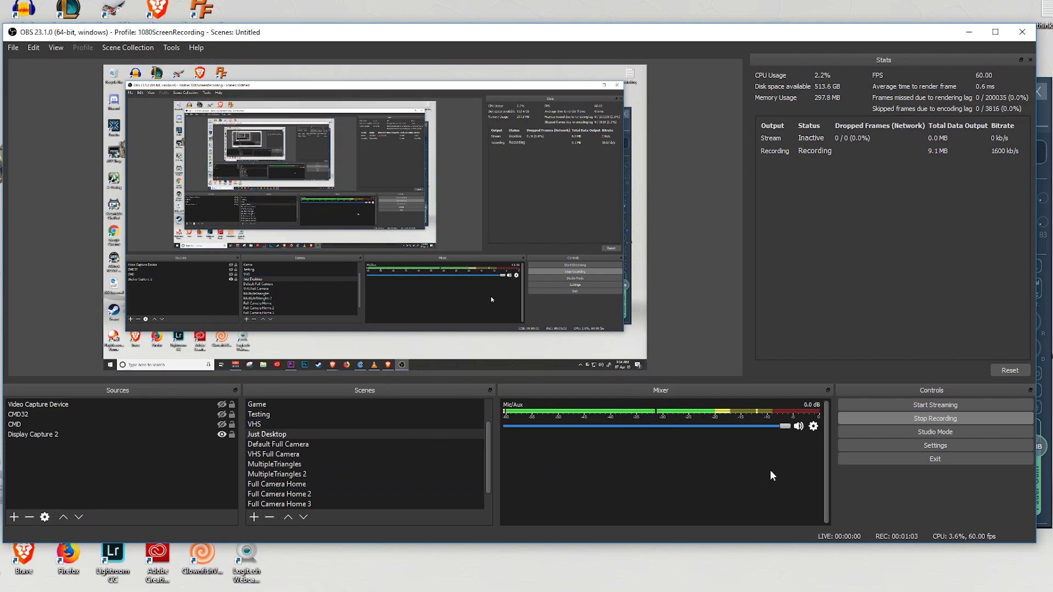
Check the available devices in the Mic/Aux source's properties and accept VoiceMeeter Aux Output (VB-Audio VoiceMeeter AUX VAIO).
left_click(814, 426)
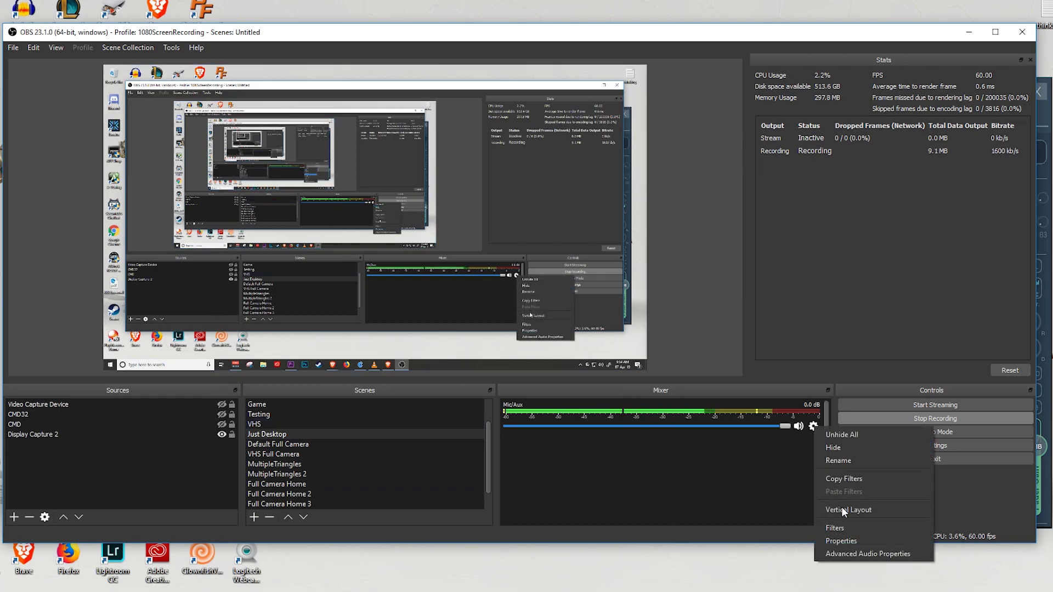
left_click(837, 542)
left_click(441, 144)
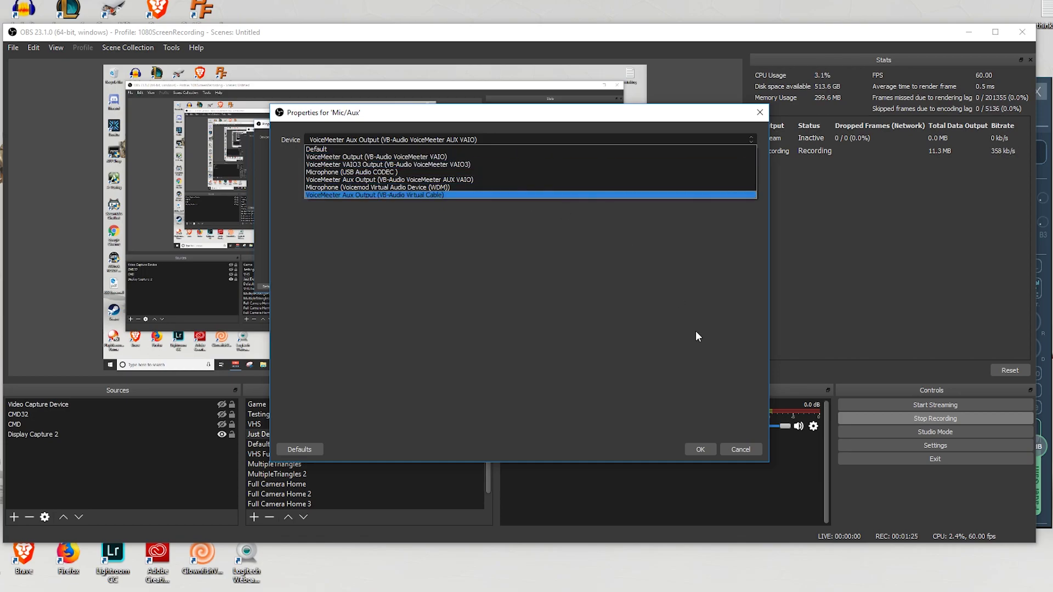
left_click(683, 492)
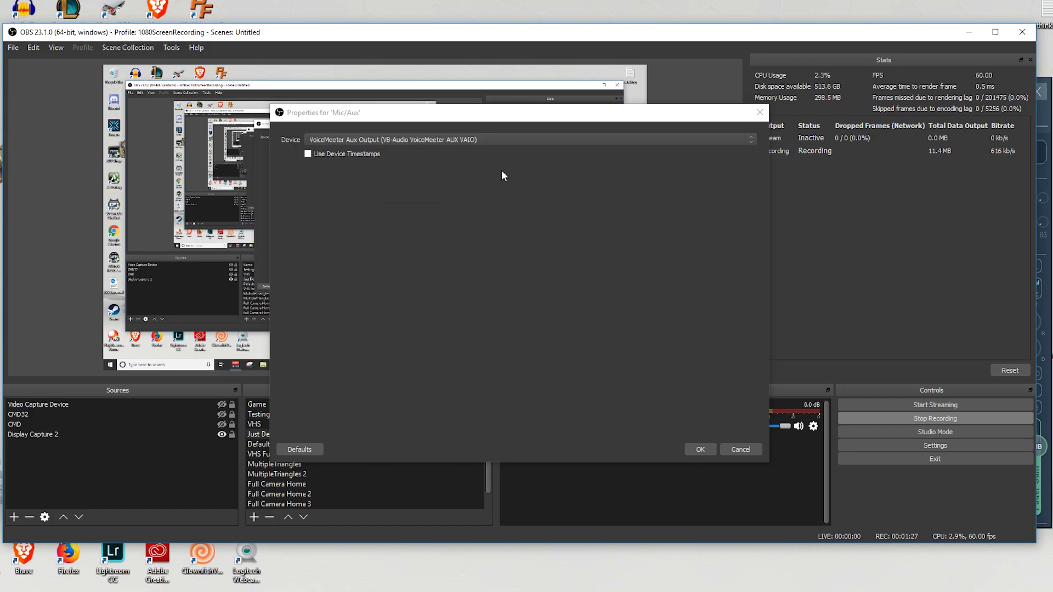
left_click(703, 450)
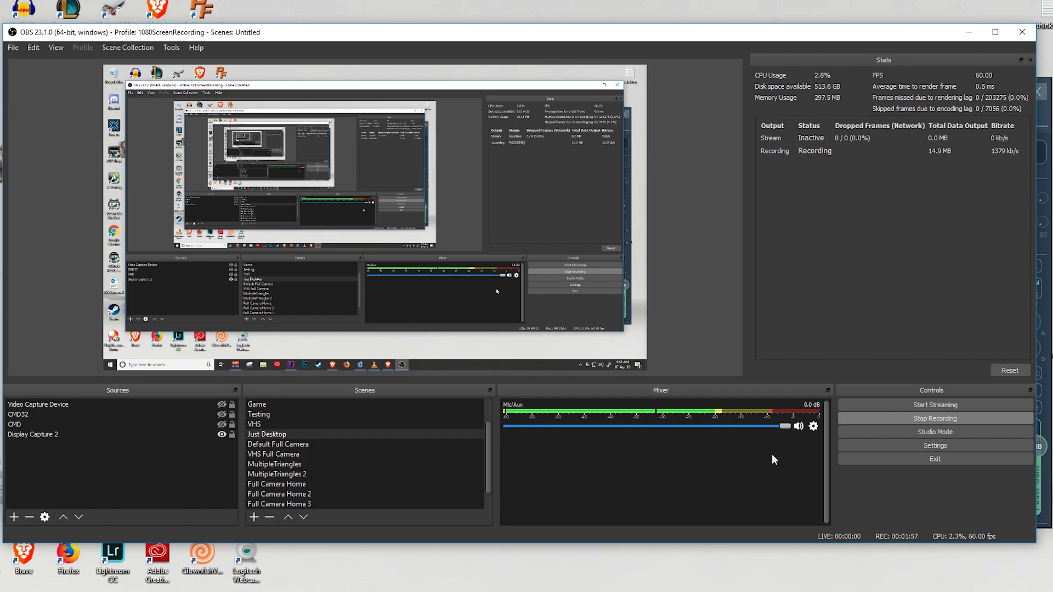
In the OBS audio settings, set Mic/Auxiliary Audio Device 2 to VoiceMeeter VAIO3 Output (VB-Audio VoiceMeeter VAIO3) and apply it.
left_click(14, 48)
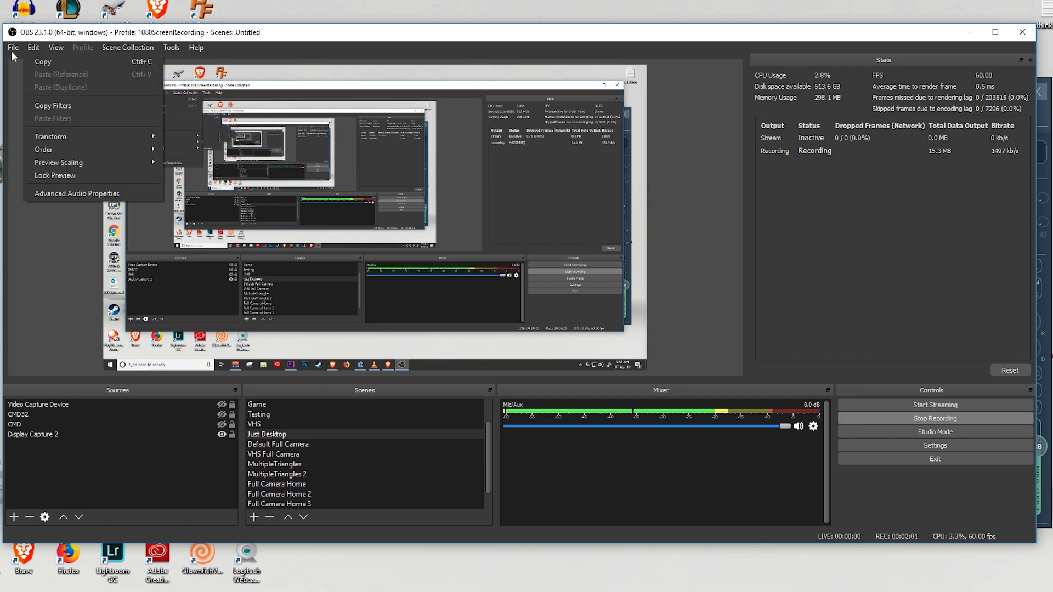
left_click(25, 93)
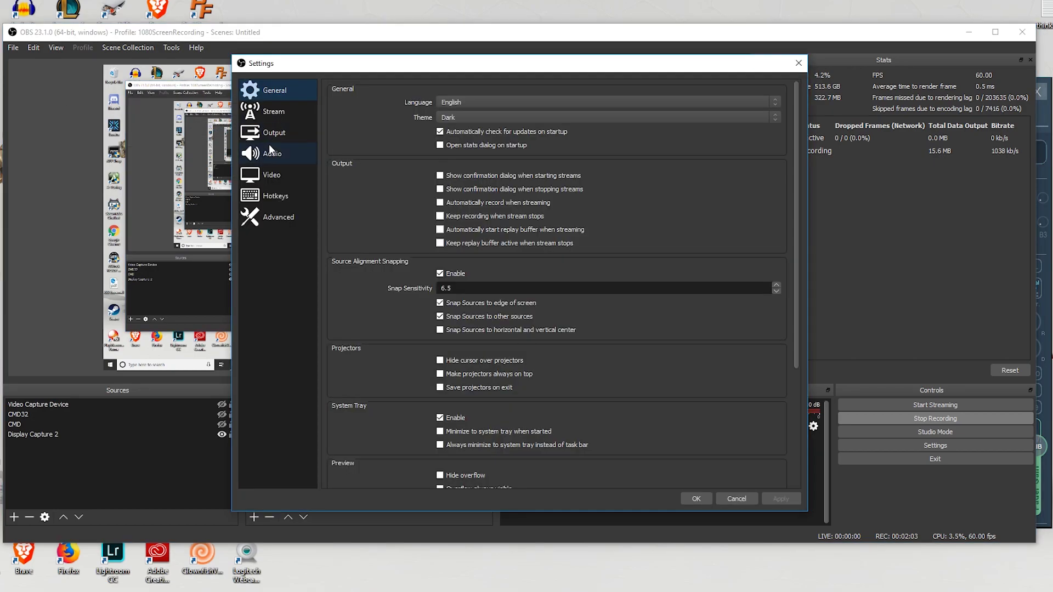
left_click(270, 154)
left_click(448, 167)
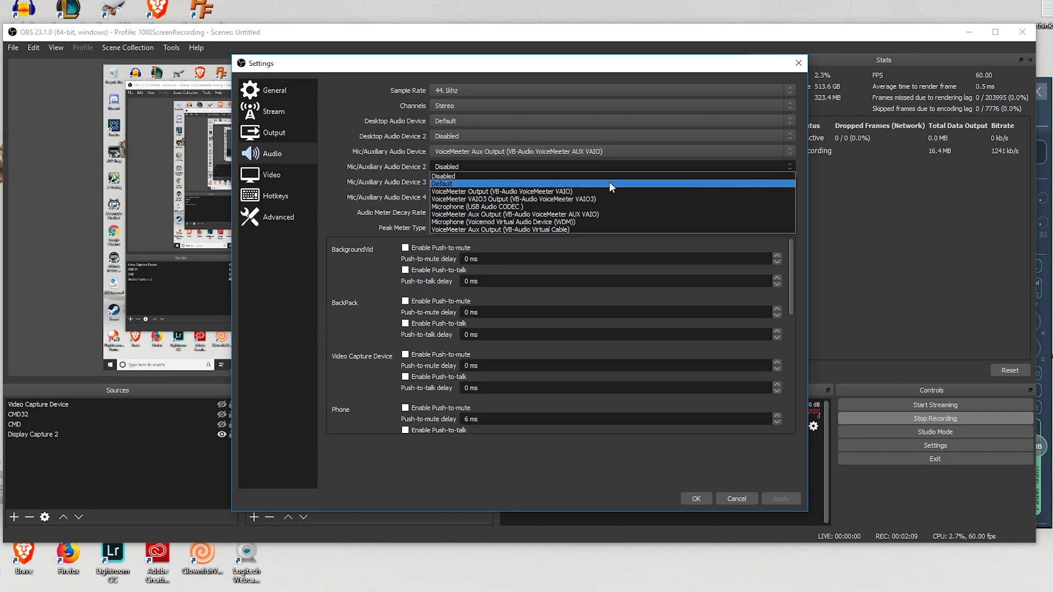
left_click(613, 199)
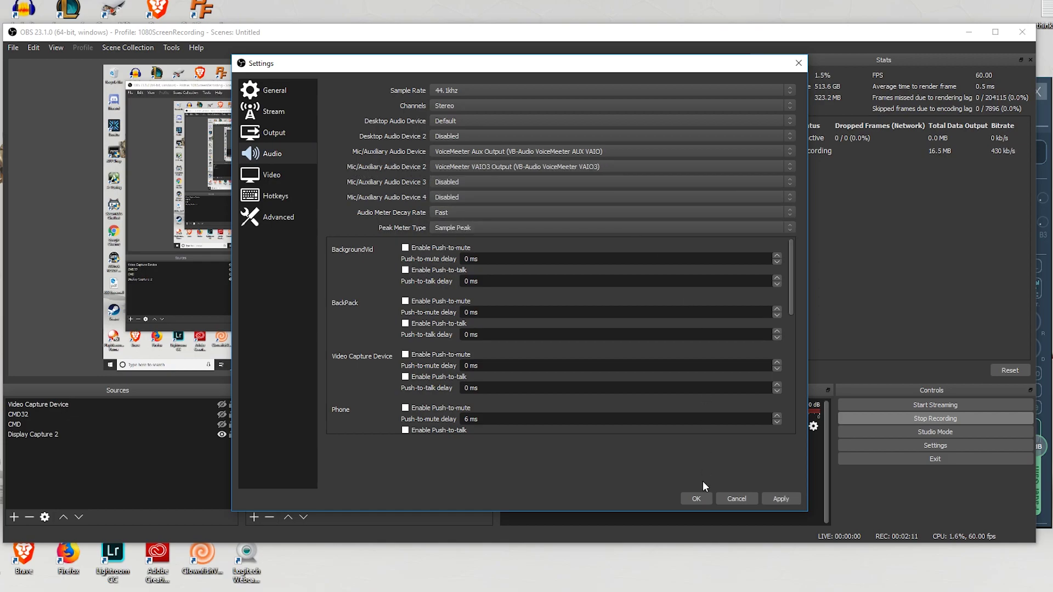
left_click(696, 499)
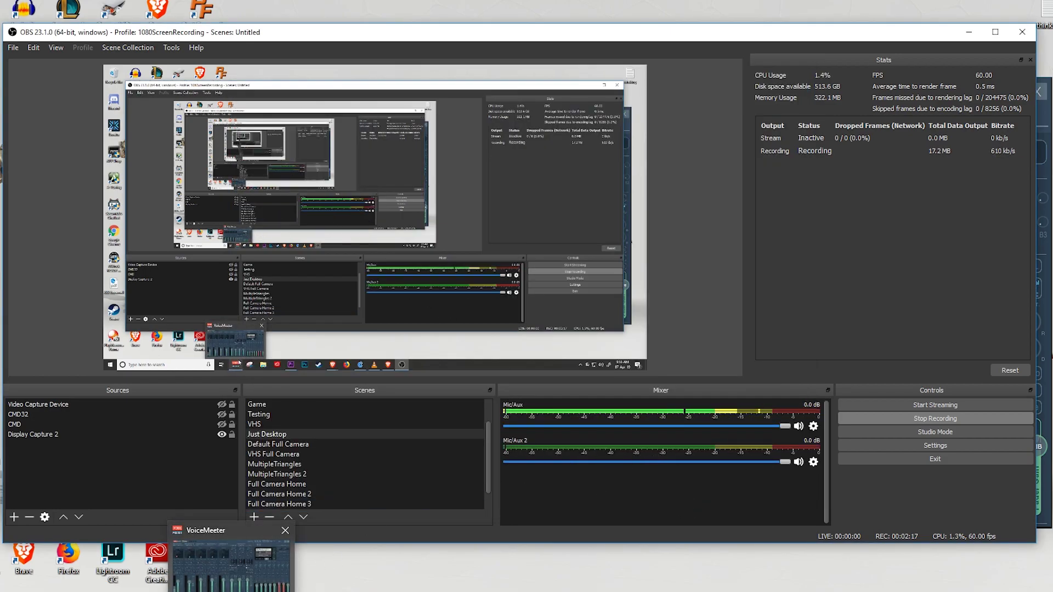
Switch between VoiceMeeter and OBS to compare the B3 bus routing and virtual inputs with the two Mic/Aux mixer channels.
left_click(233, 591)
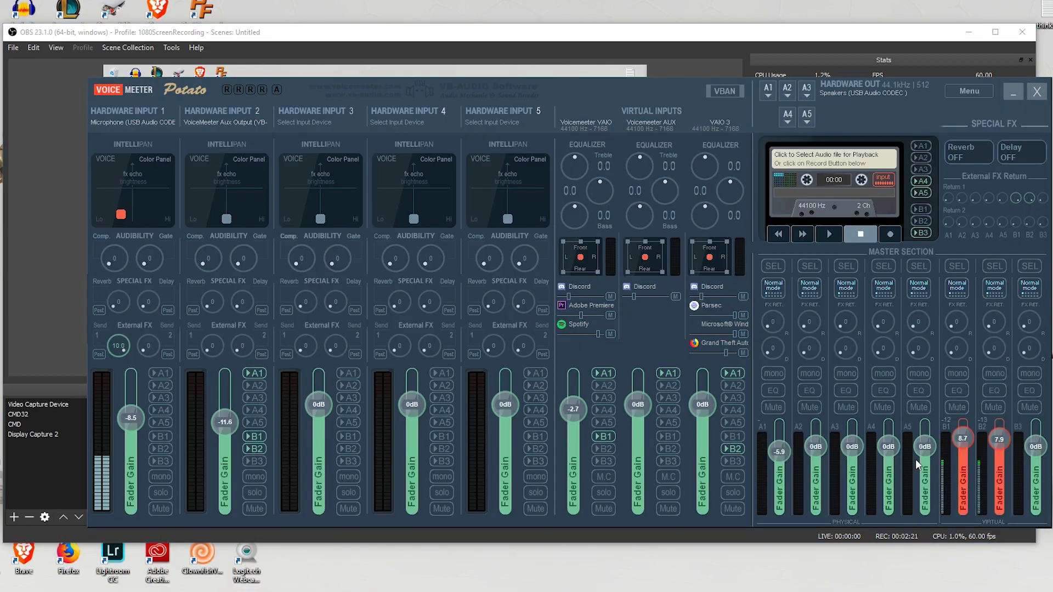
left_click(161, 460)
left_click(815, 35)
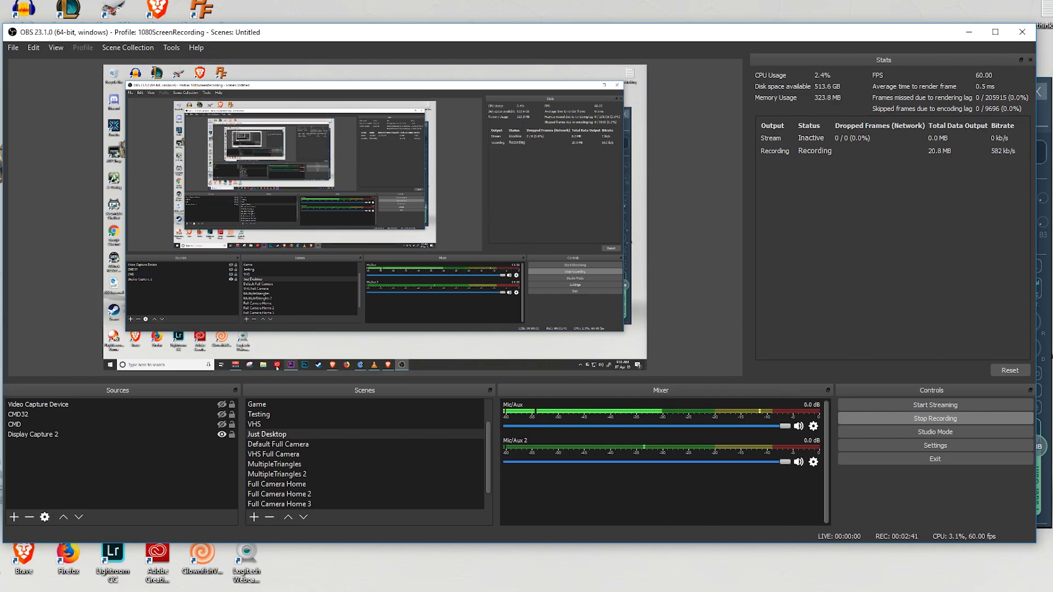
left_click(258, 565)
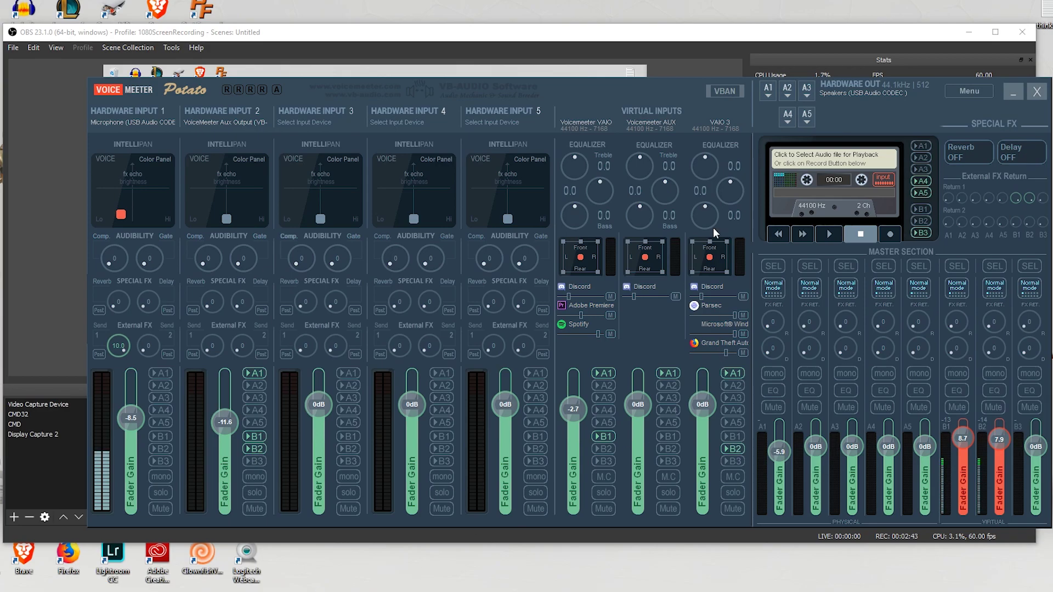
left_click(738, 35)
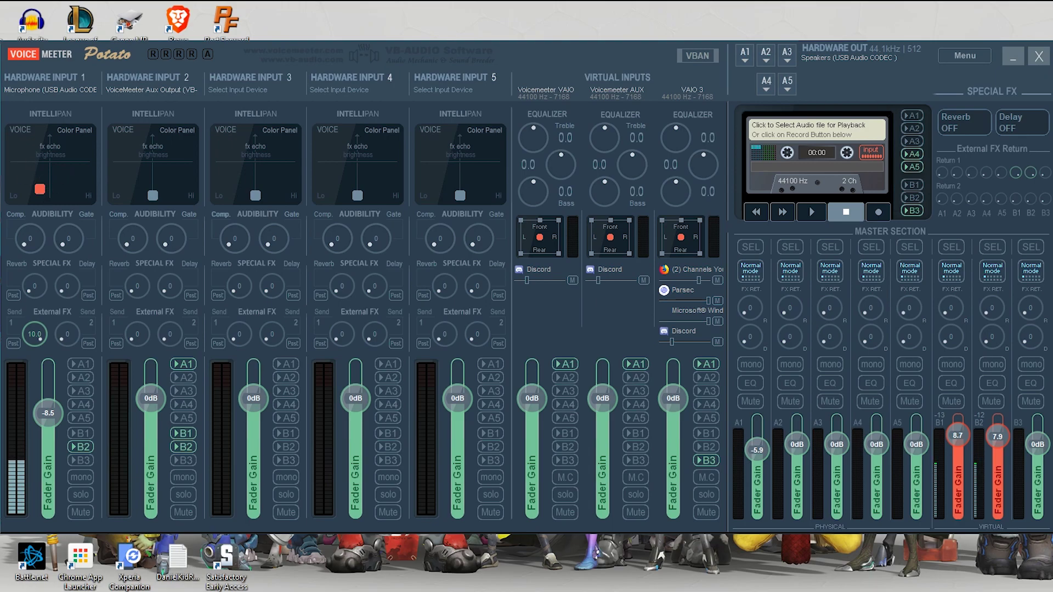
In VoiceMeeter, cycle Hardware Input 1's Intellipan through its Modulation and remaining panels back to the voice Color Panel.
right_click(71, 158)
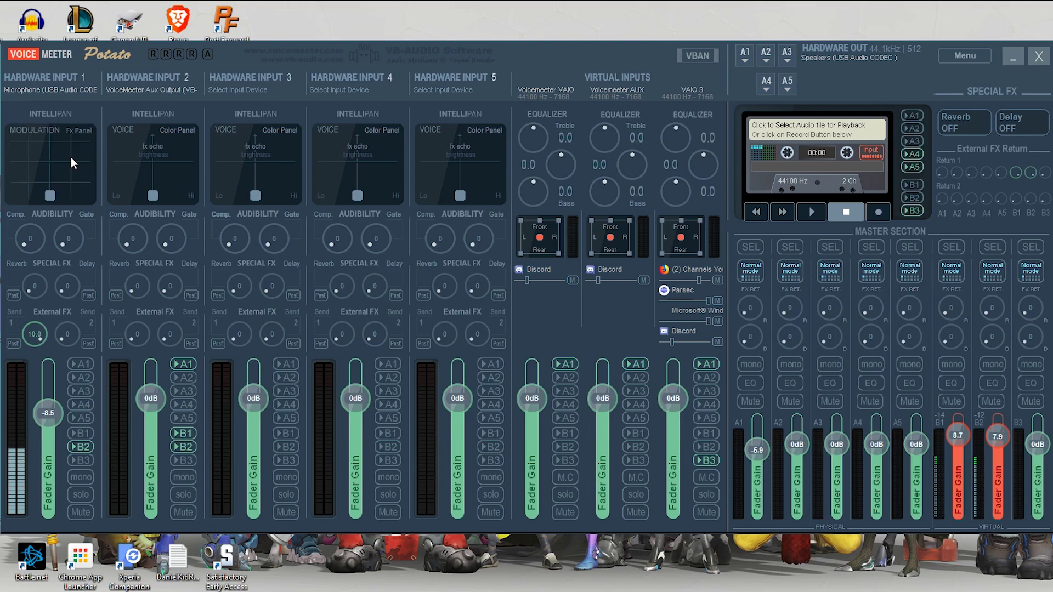
right_click(71, 157)
right_click(71, 157)
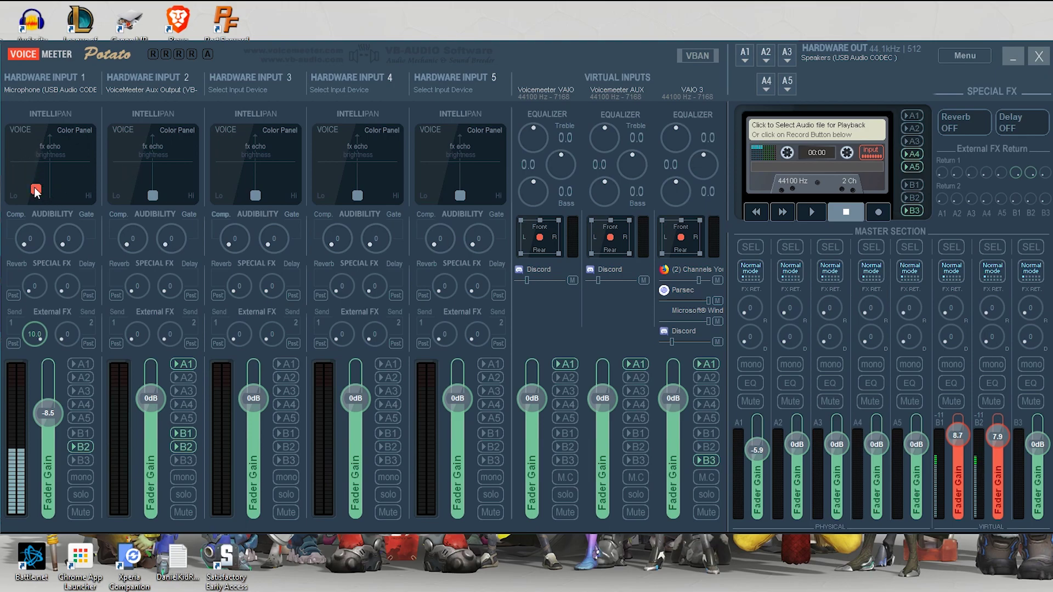
Adjust Hardware Input 1's voice Color Panel point, placing it low on the Lo side, and switch the Intellipan to Modulation.
left_click_drag(29, 152, 30, 150)
left_click_drag(90, 193, 35, 187)
right_click(55, 163)
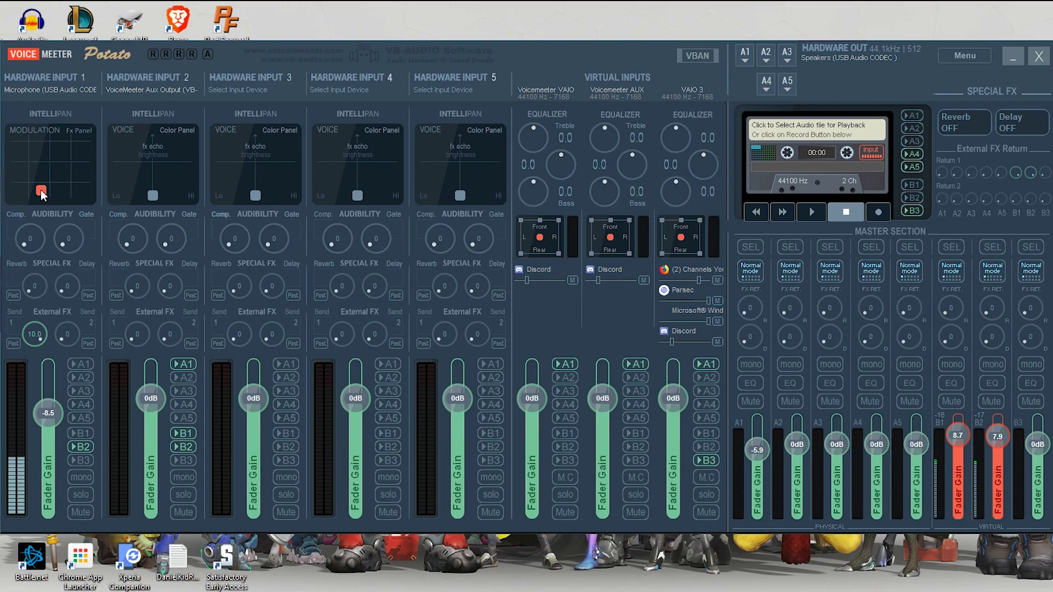
Move Hardware Input 1's Modulation point up toward the panel's centre, then cycle the Intellipan to the Position 3D Panel.
mouse_move(48, 181)
left_mouse_down()
mouse_move(72, 175)
mouse_move(58, 151)
left_mouse_up()
right_click(78, 157)
right_click(19, 154)
right_click(67, 153)
right_click(67, 153)
right_click(67, 153)
right_click(83, 161)
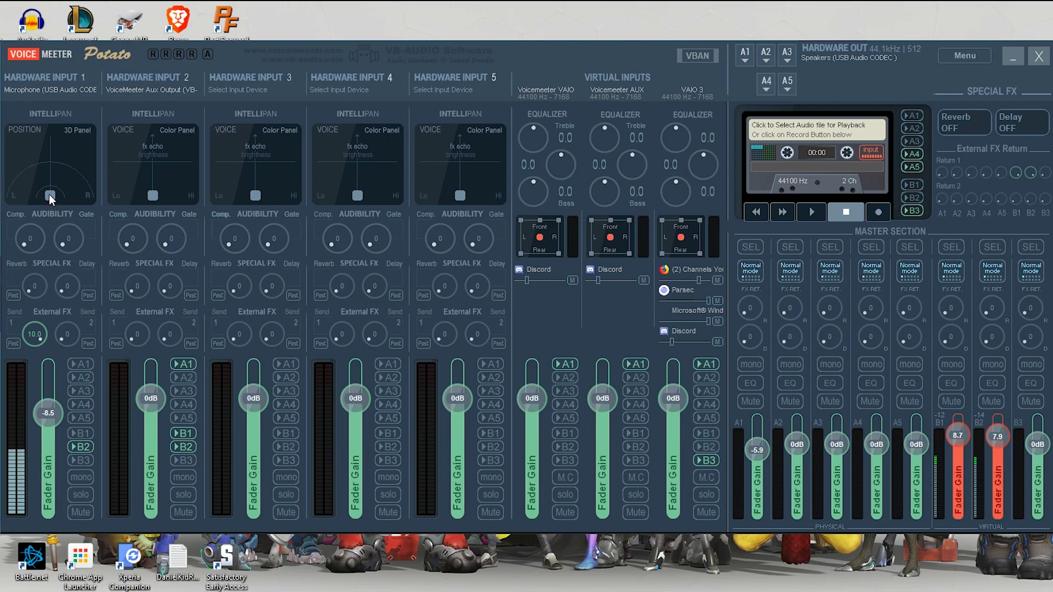
Try a different 3D Position point on Hardware Input 1, reset it to its default, and return the Intellipan to the voice Color Panel.
left_click_drag(20, 168, 48, 153)
double_click(54, 166)
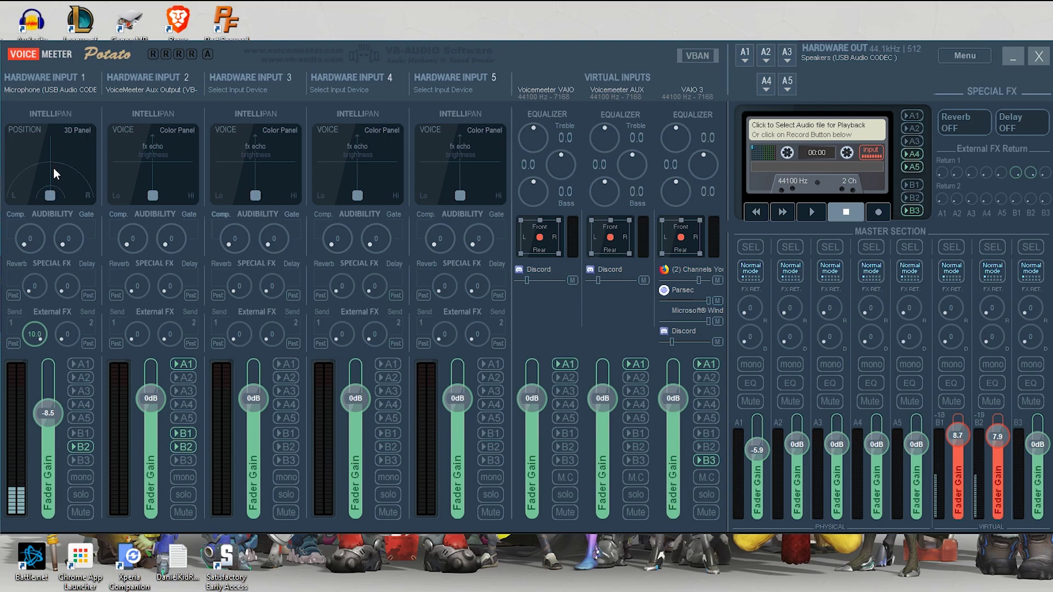
right_click(81, 159)
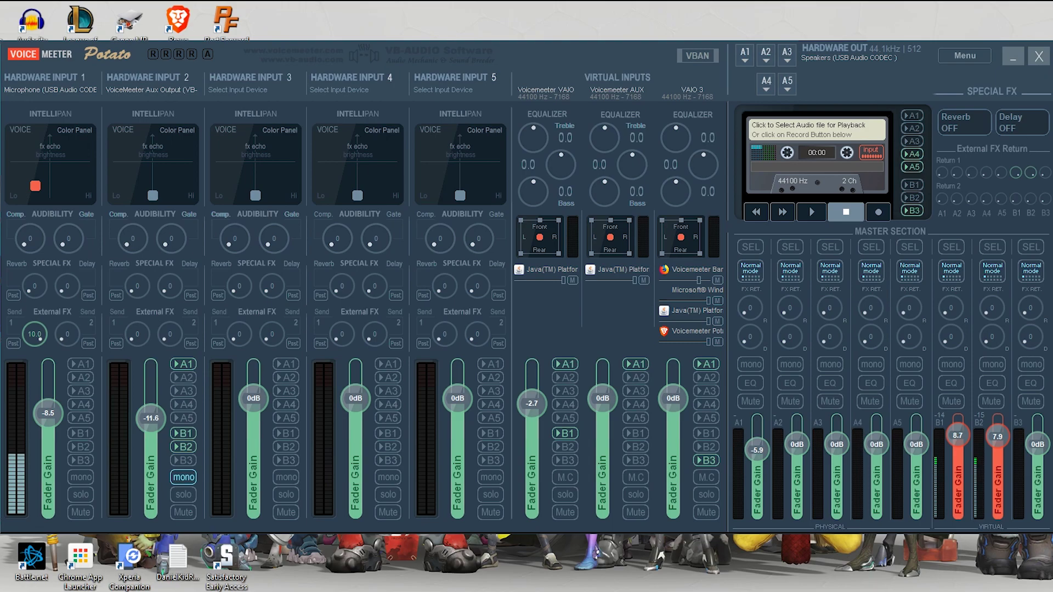
Bring up EXP Soundboard and review its 1st Output device list, keeping Speakers (VB-Audio Virtual Cable) selected.
left_click_drag(1052, 137, 533, 131)
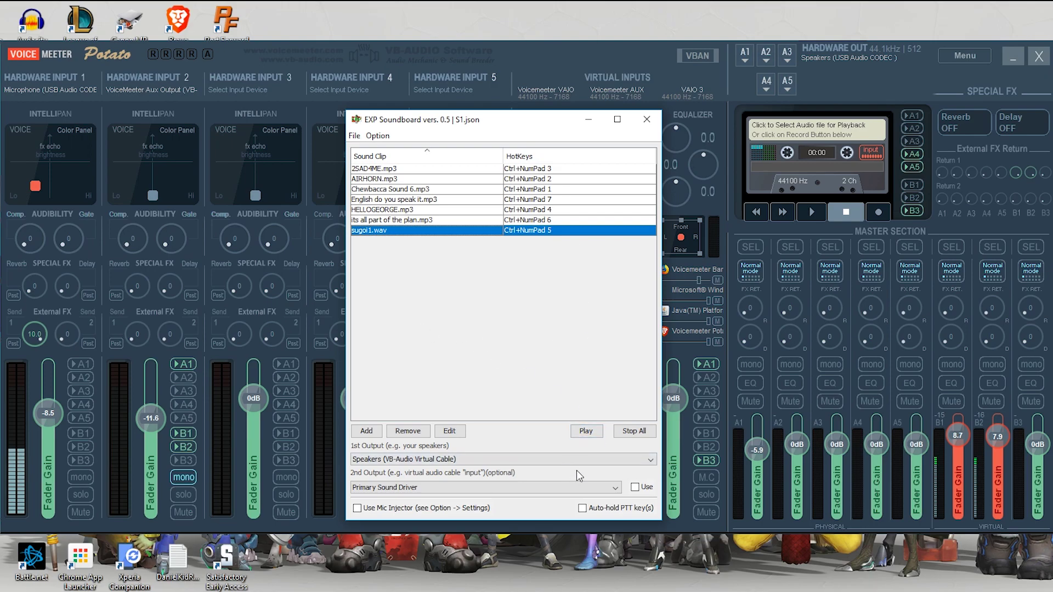
left_click(629, 465)
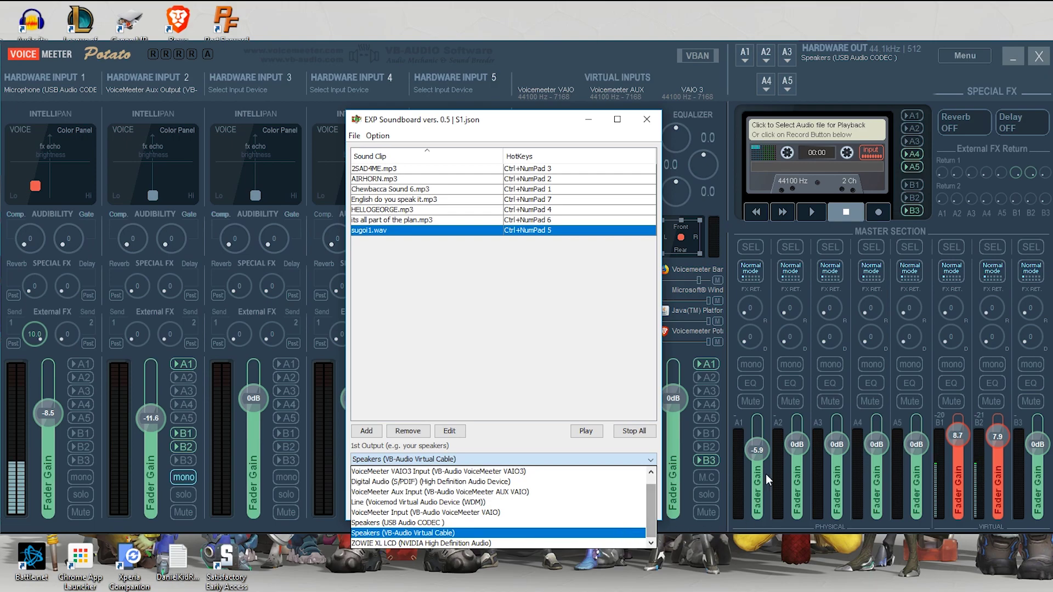
left_click(529, 346)
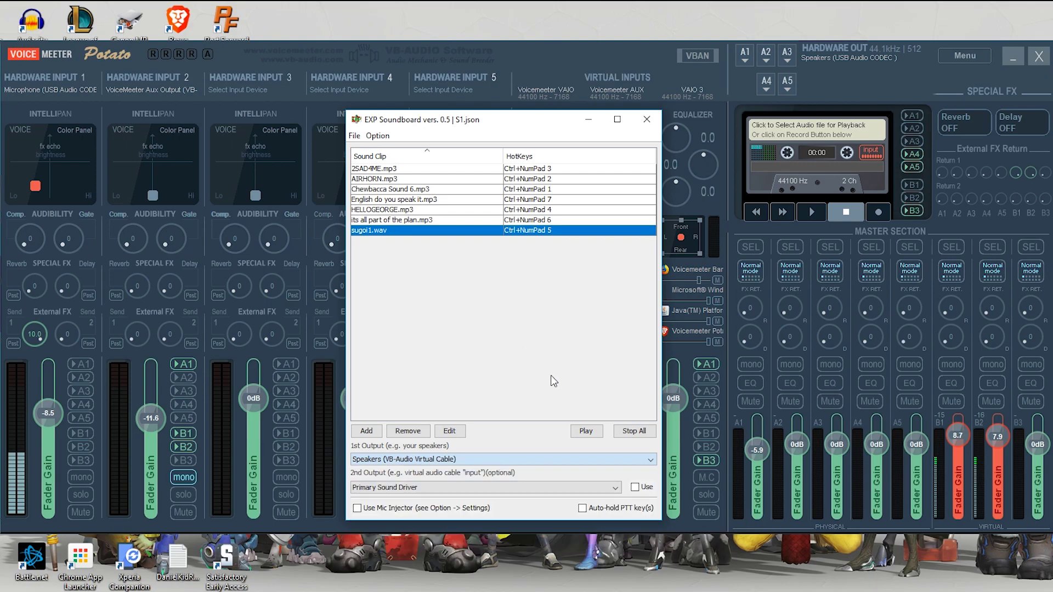
left_click(648, 462)
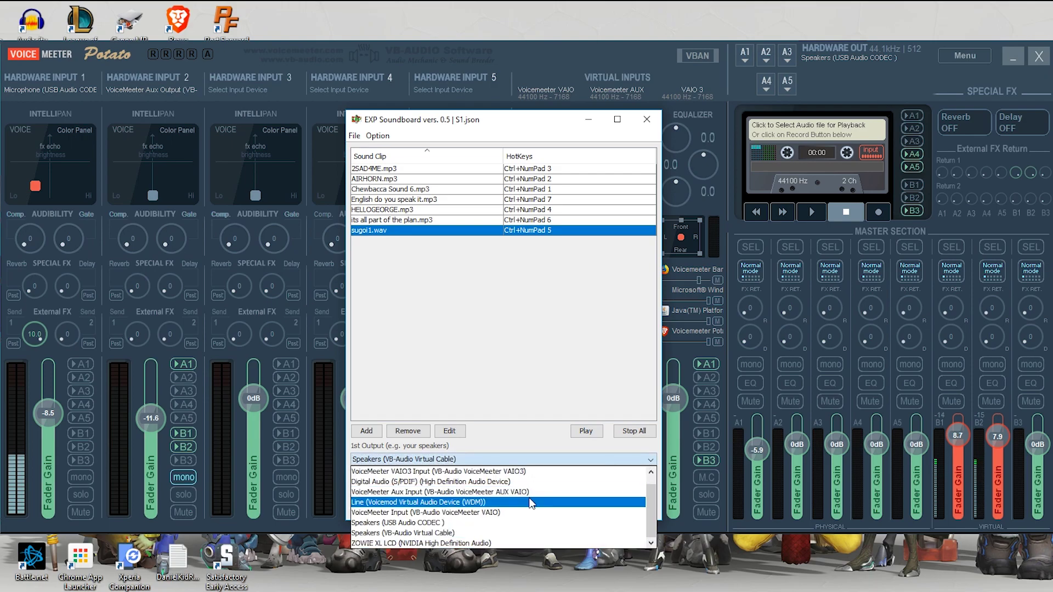
left_click(593, 350)
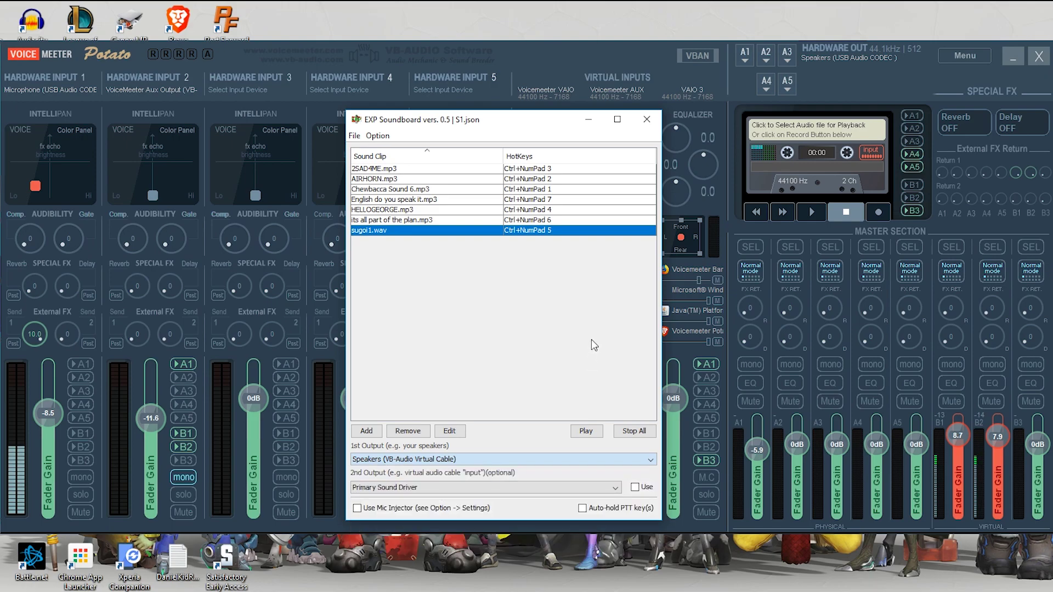
left_click(466, 459)
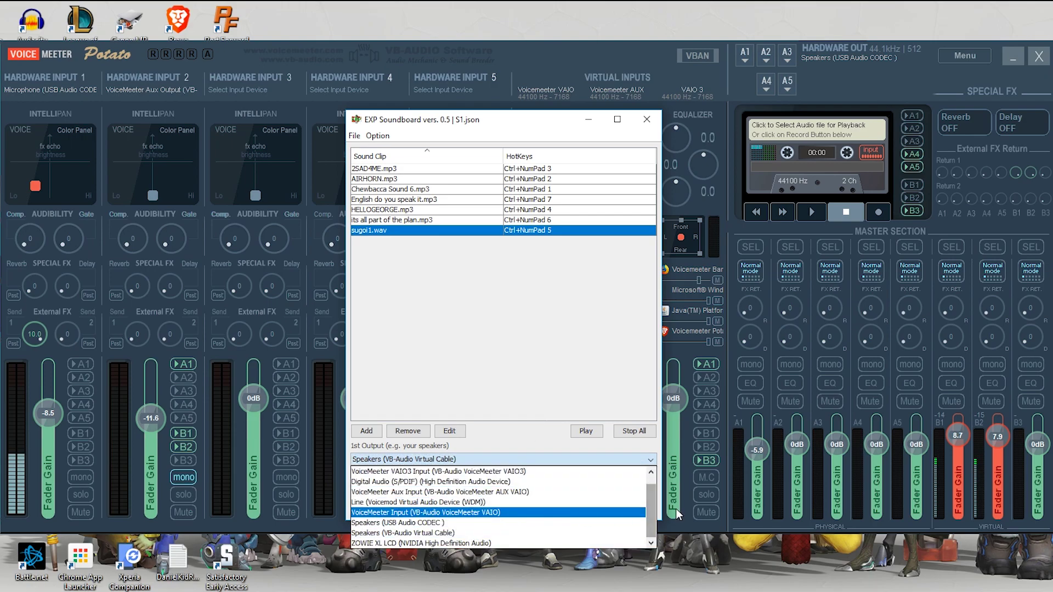
left_click(495, 367)
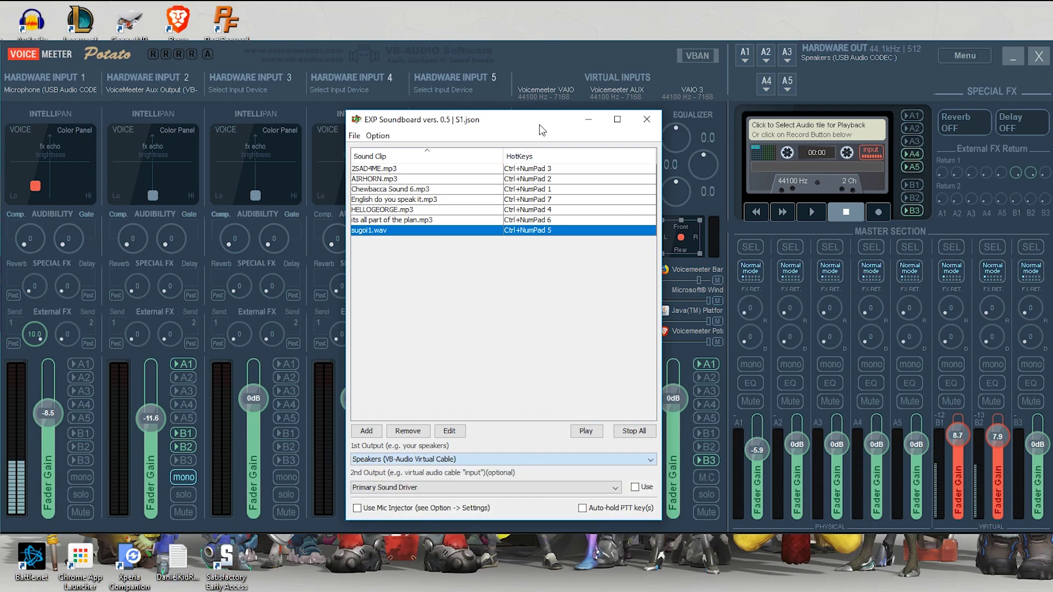
Move the soundboard aside and check Hardware Input 2's device list in VoiceMeeter against the soundboard's 1st Output.
left_click_drag(543, 130, 766, 123)
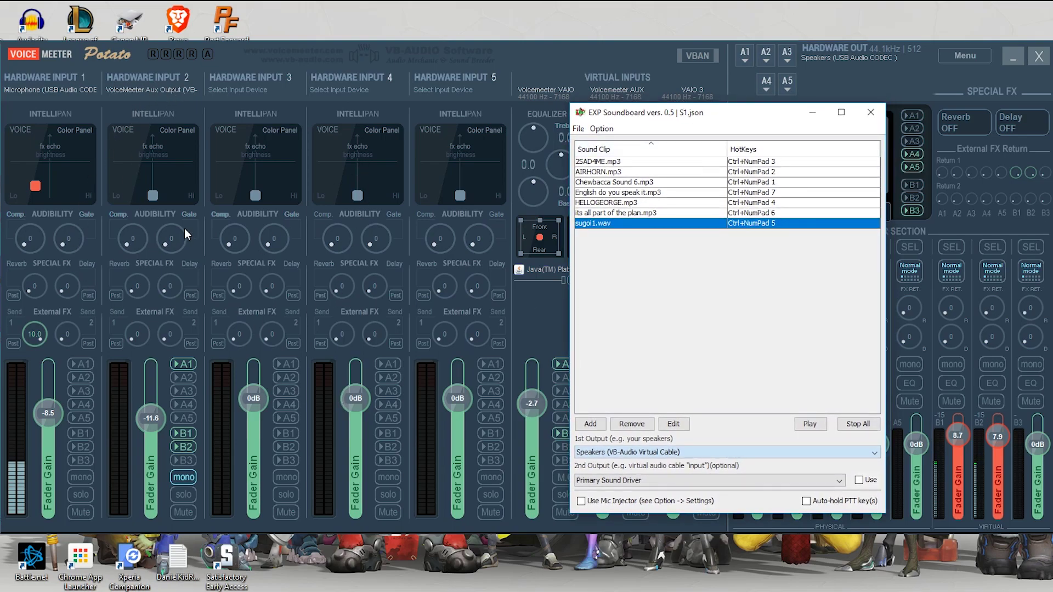
left_click(161, 80)
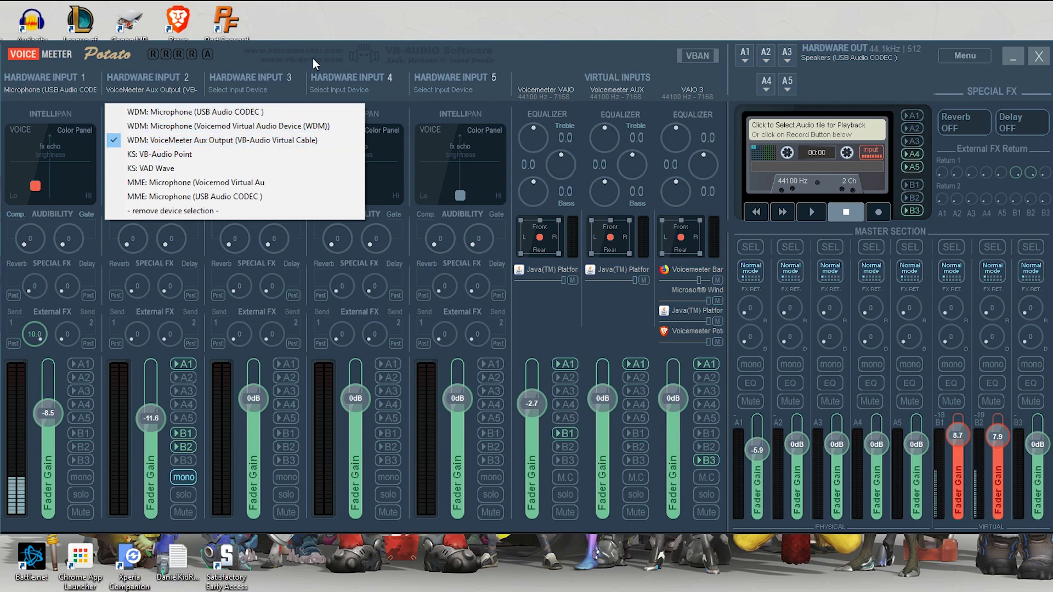
left_click(545, 51)
left_click(582, 591)
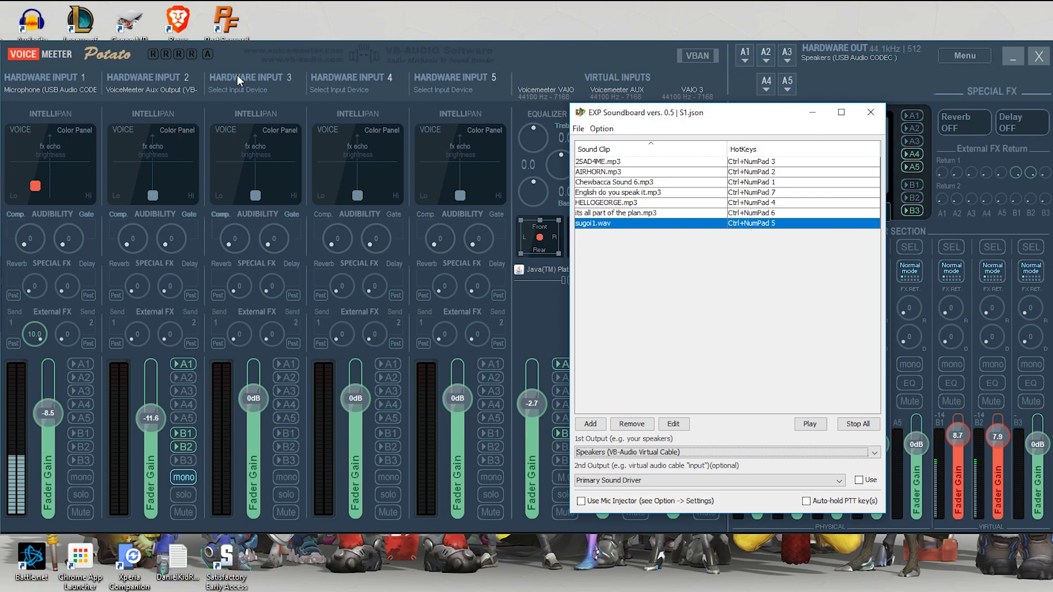
left_click(537, 44)
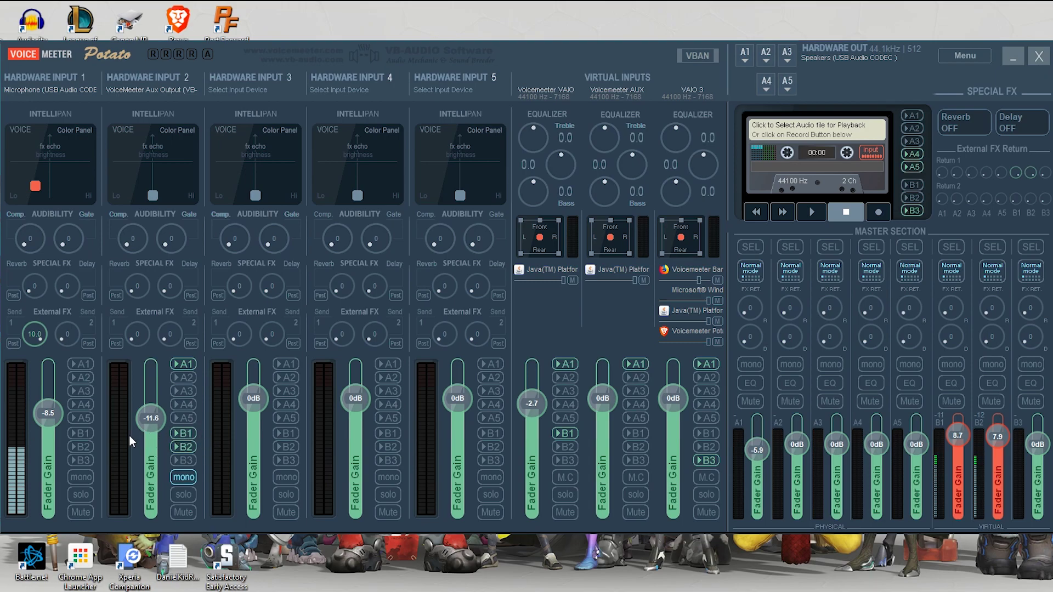
Check Hardware Input 2's mono option, then bring EXP Soundboard back and position it so Input 2's level meter can be watched.
left_click(187, 478)
left_click(439, 591)
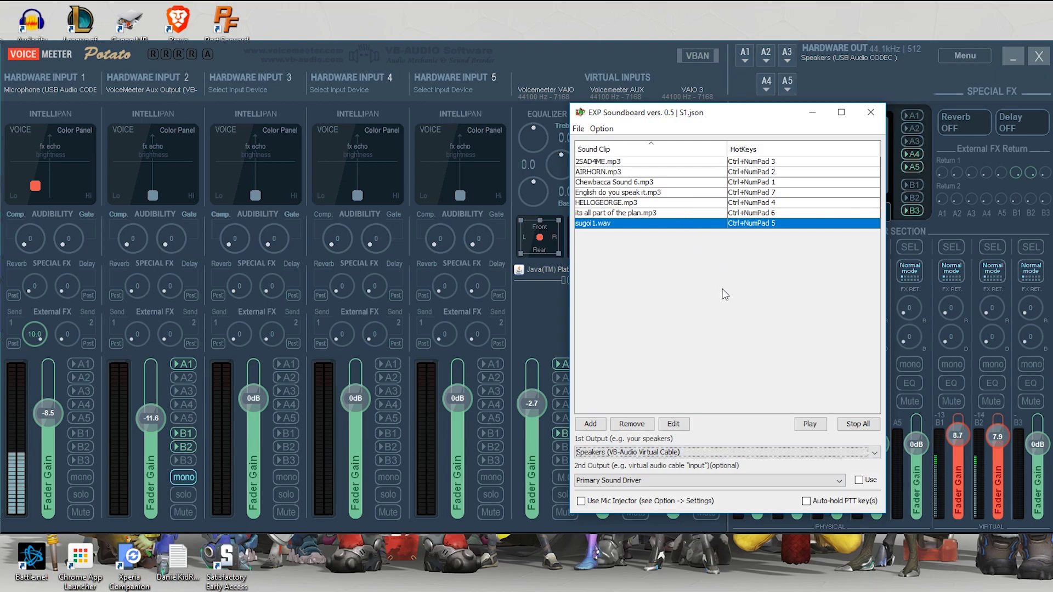
left_click_drag(723, 123, 668, 90)
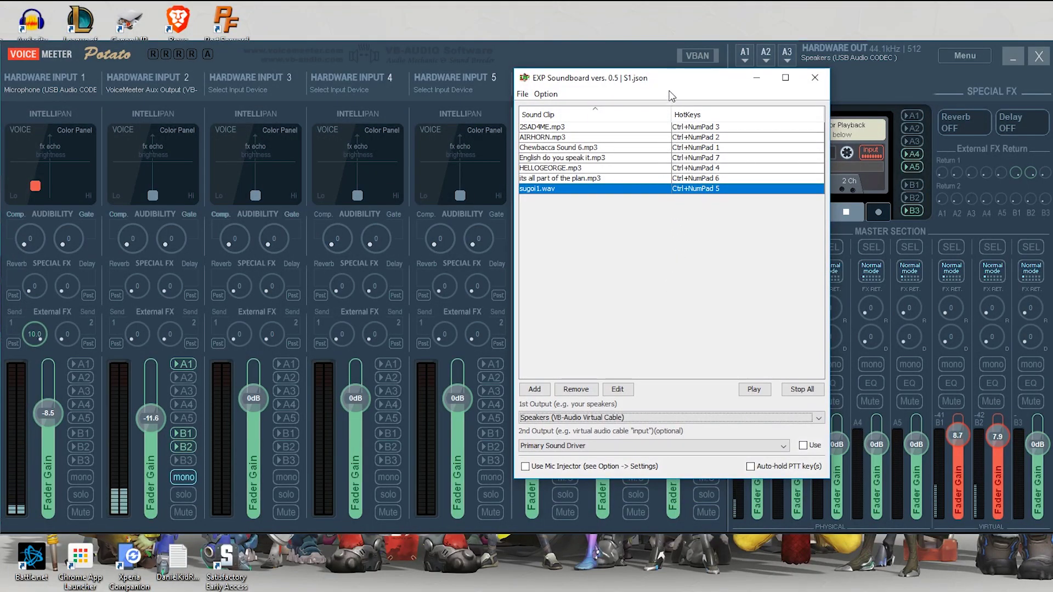
left_click_drag(674, 80, 599, 102)
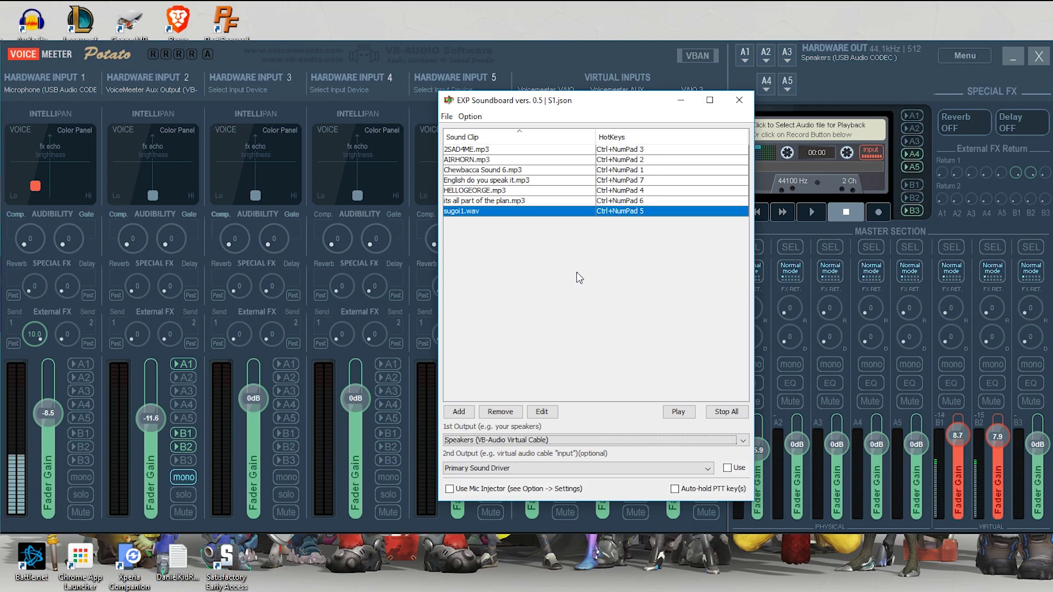
left_click_drag(629, 105, 650, 126)
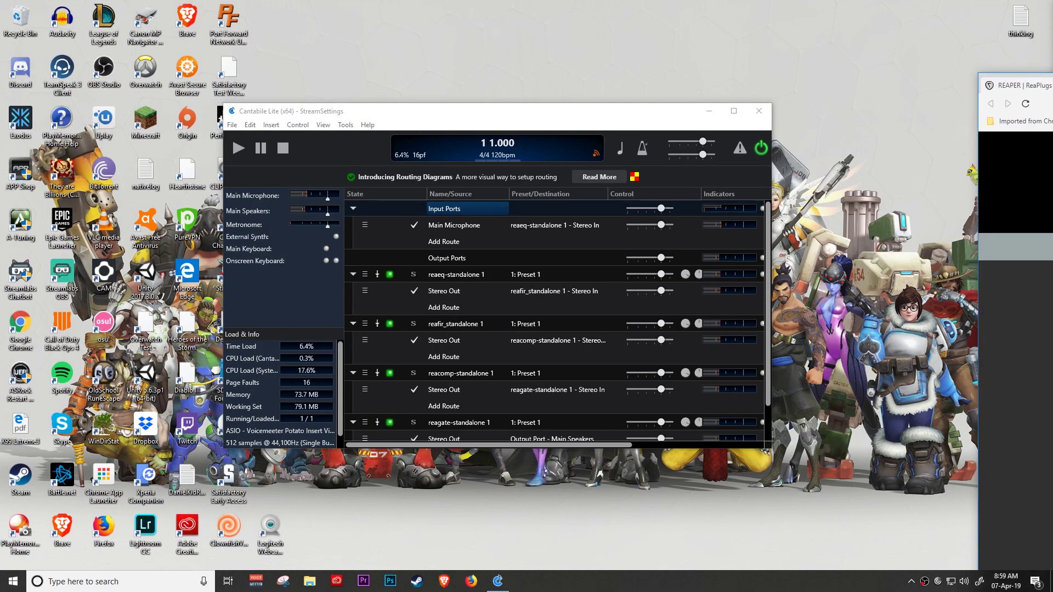
In Brave, view the ReaPlugs VST FX Suite page at reaper.fm/reaplugs and the Download Cantabile section of cantabilesoftware.com.
left_click_drag(1020, 85, 477, 29)
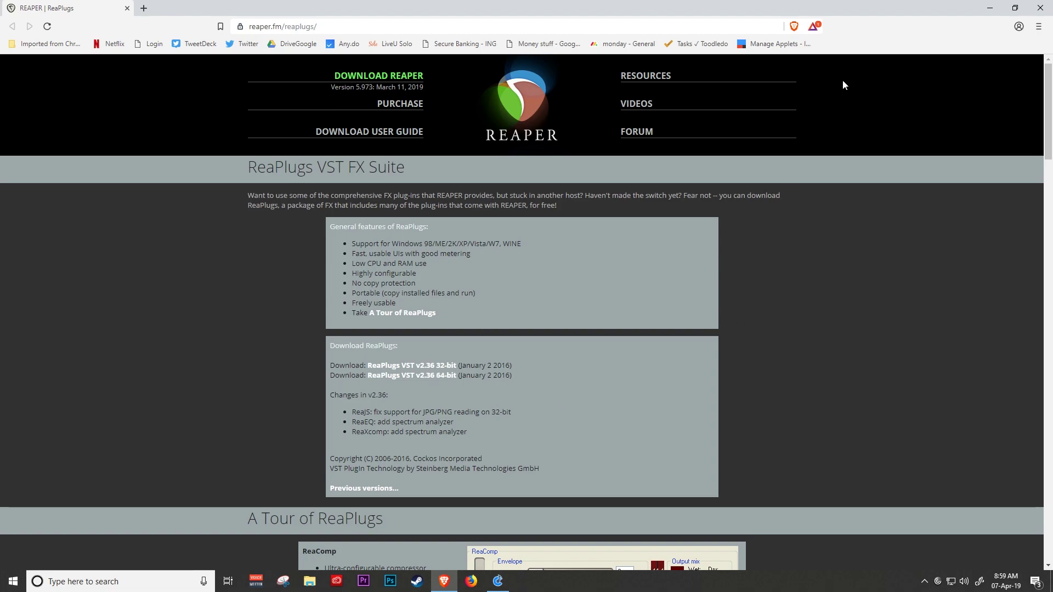
left_click(991, 8)
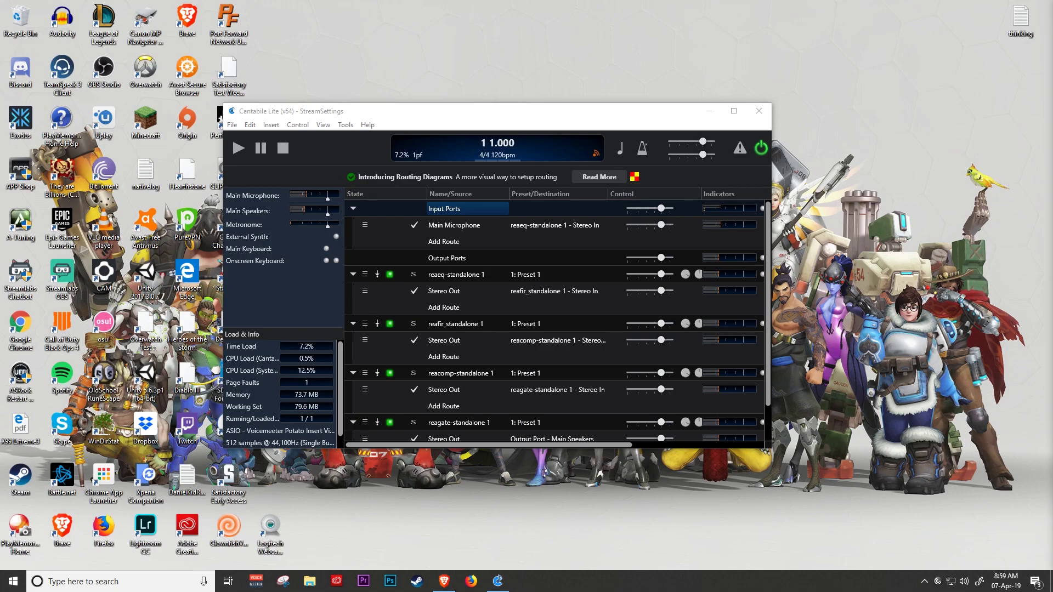
left_click(444, 581)
left_click_drag(848, 132, 543, 33)
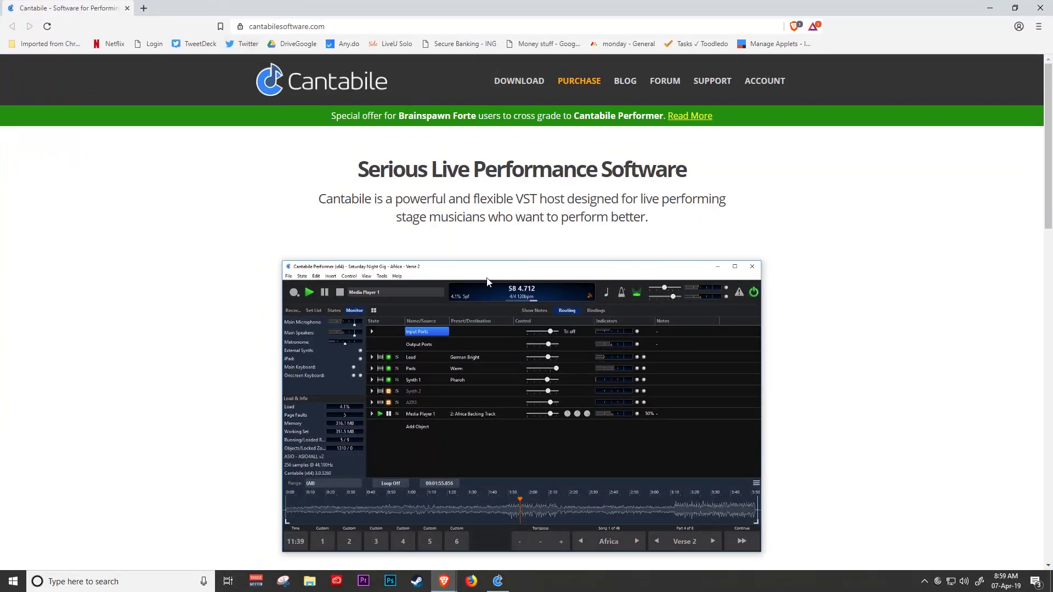
scroll(501, 199, "down", 5)
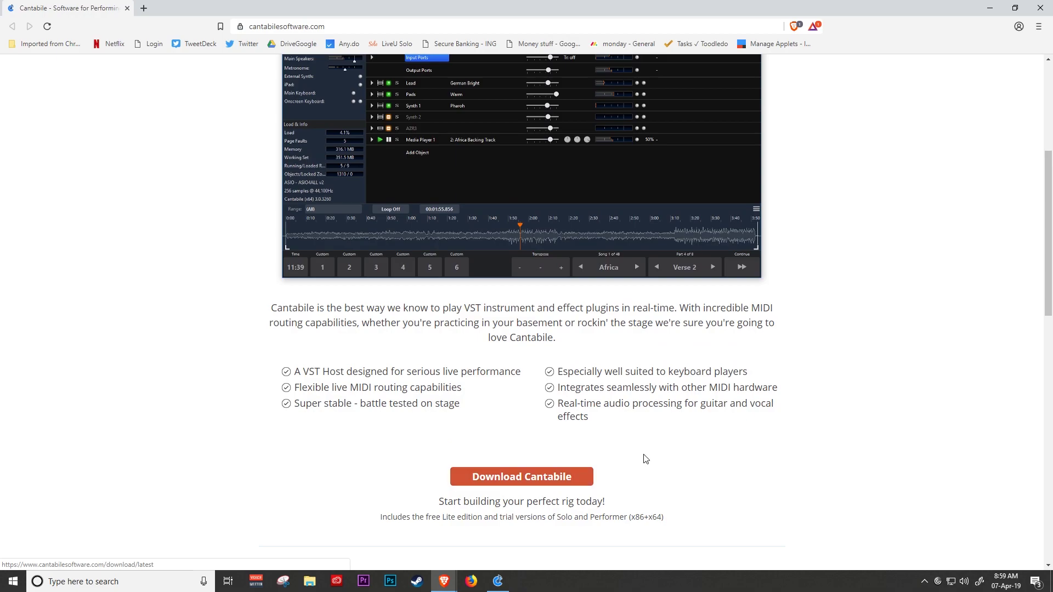
left_click(990, 8)
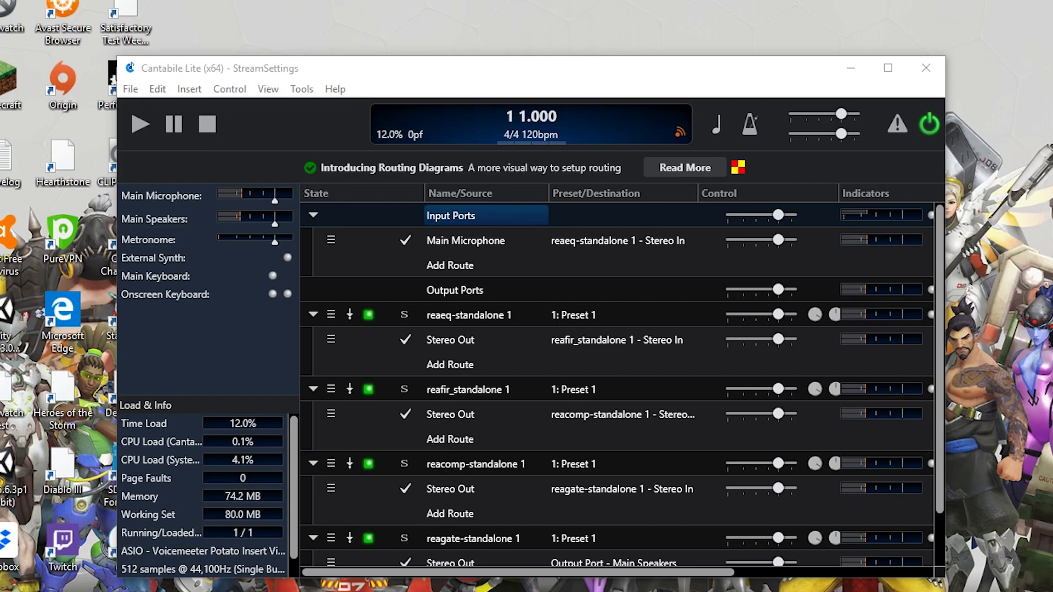
In Cantabile's setup wizard, accept the Voicemeeter Potato Insert Virtual ASIO driver at 44,100Hz and 512 buffer, IN#1 audio ports, and C:\Program Files\VSTPlugins as plugin folder.
mouse_move(941, 438)
left_mouse_down()
mouse_move(940, 468)
mouse_move(941, 433)
left_mouse_up()
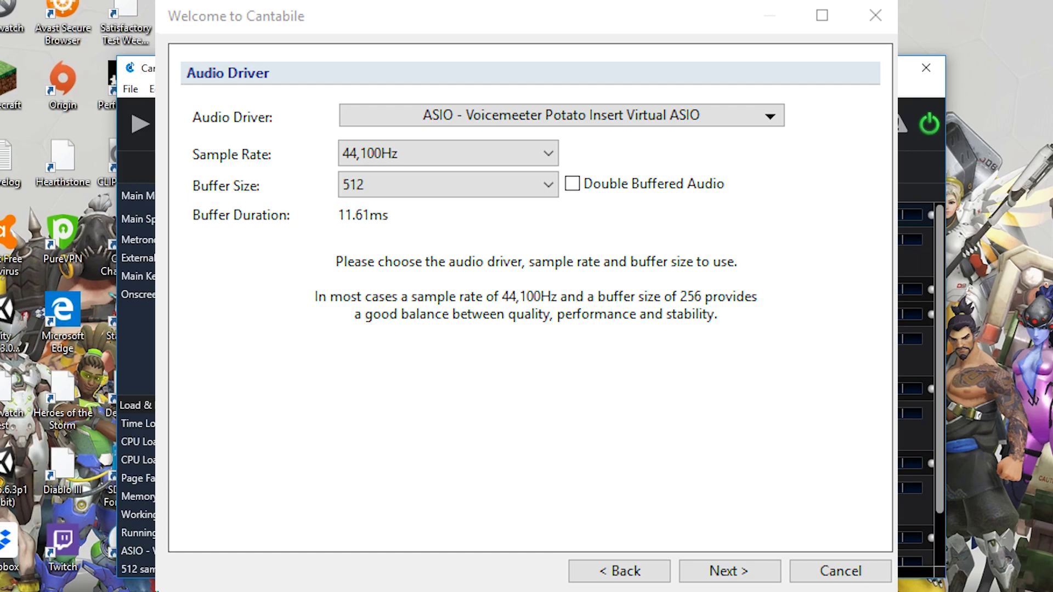
key("Return")
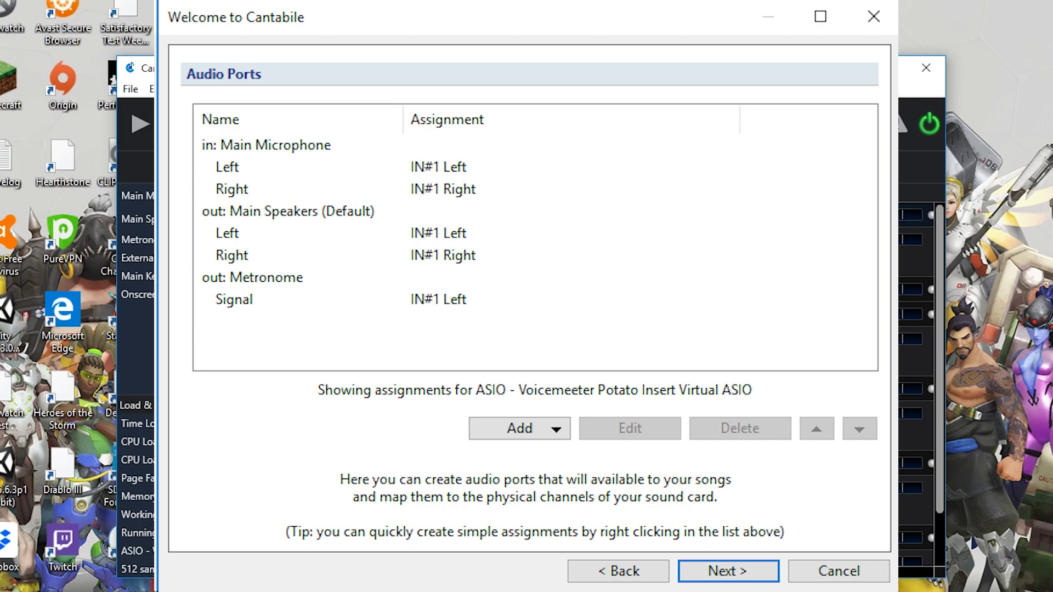
key("Return")
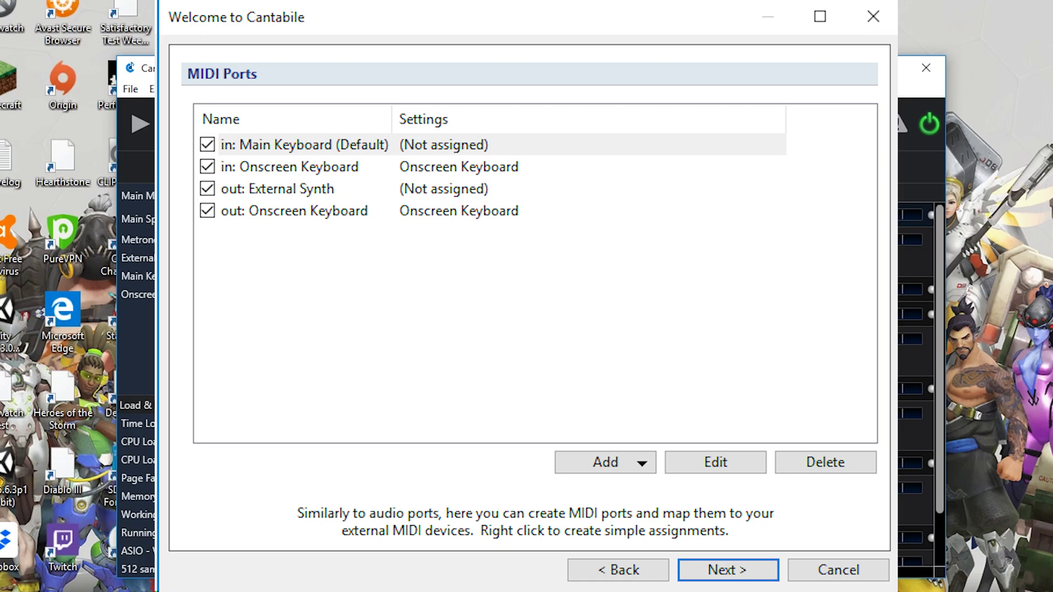
key("Return")
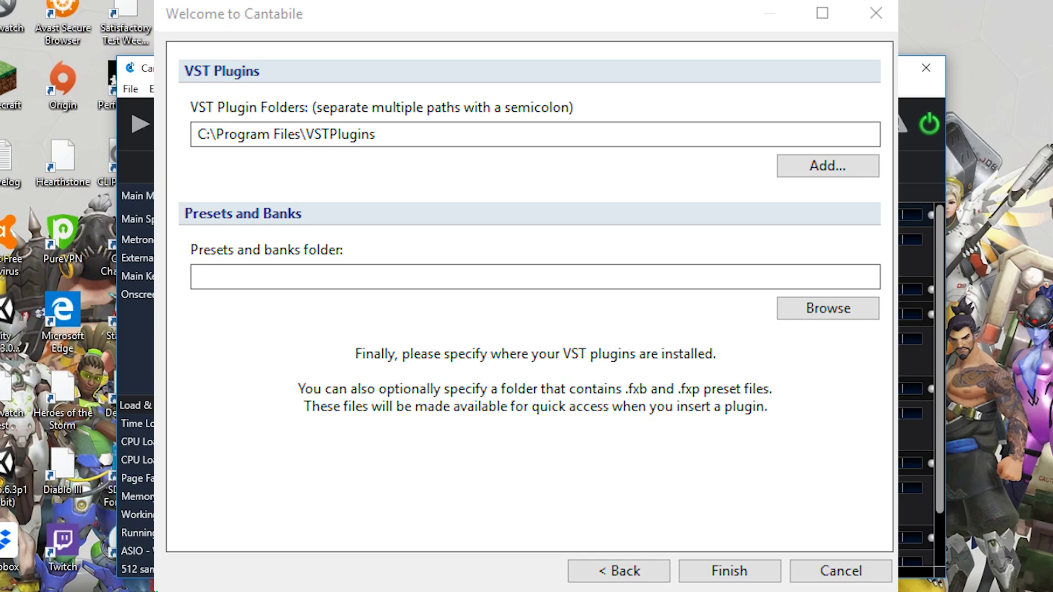
key("Return")
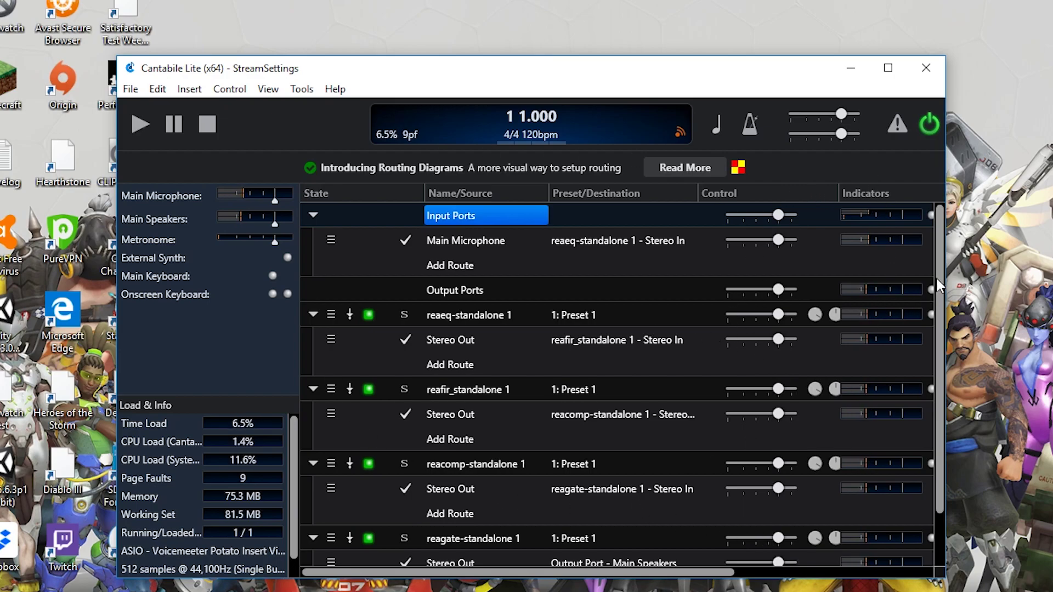
left_click_drag(940, 288, 933, 245)
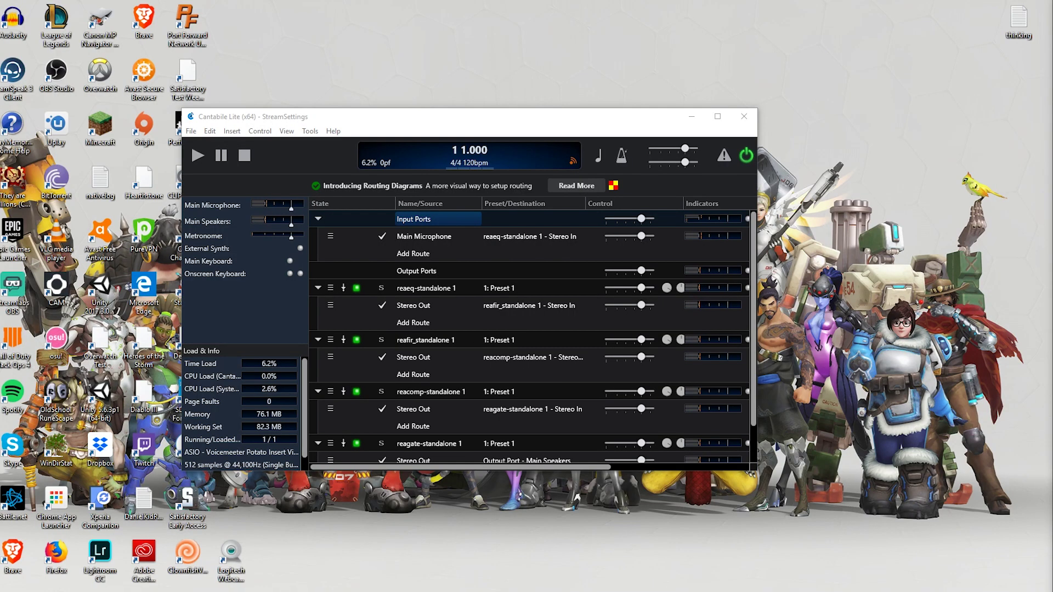
In VoiceMeeter's System Settings / Options, examine the Patch Insert switches for in1 Left and Right, compare with Cantabile, and close the settings.
left_click_drag(1052, 132, 595, 81)
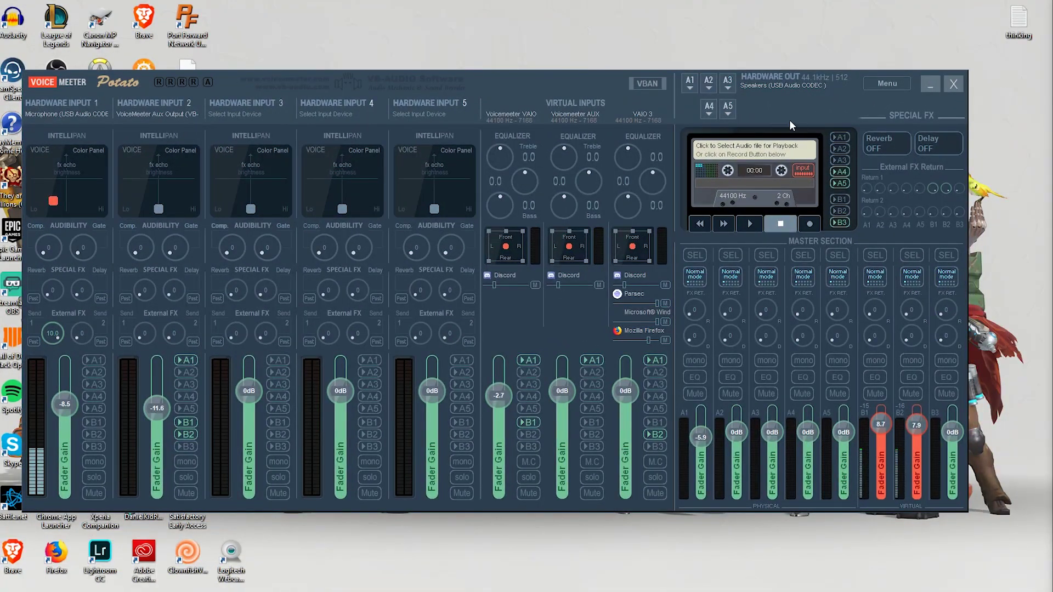
left_click(884, 85)
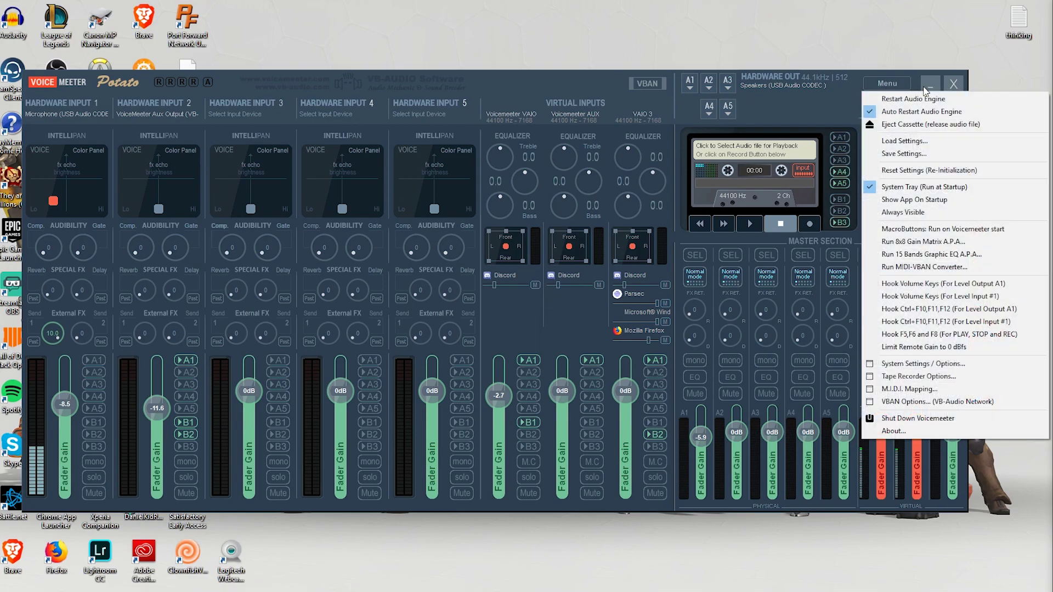
left_click(907, 364)
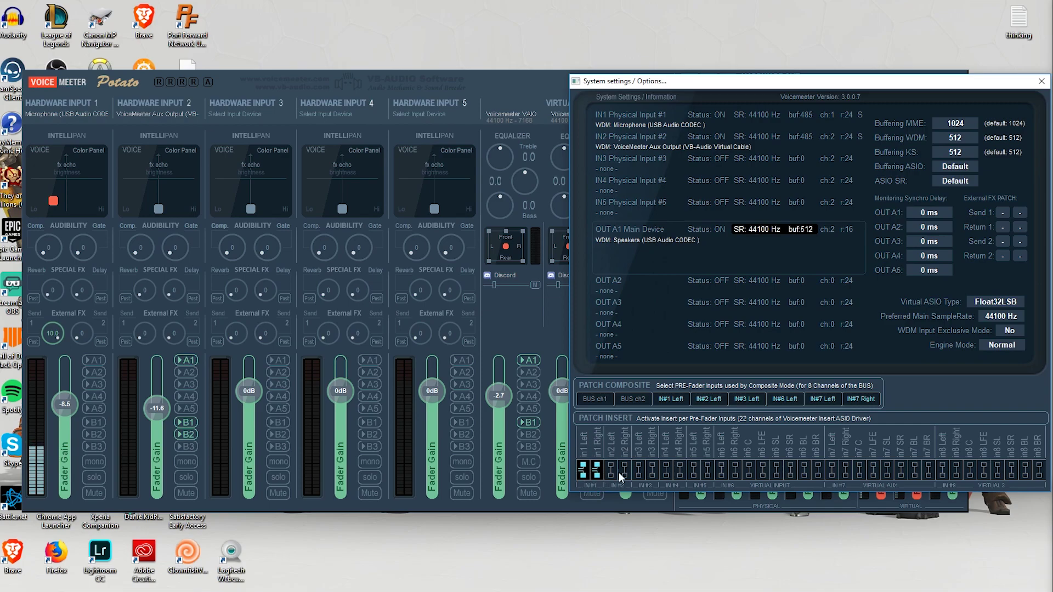
left_click_drag(956, 86, 790, 79)
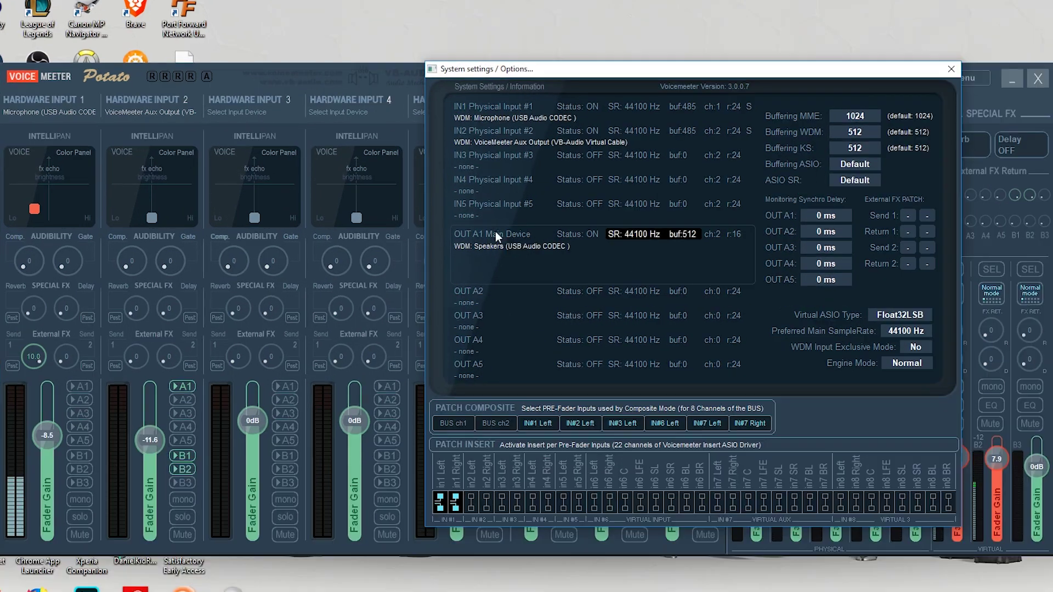
key("alt+Tab")
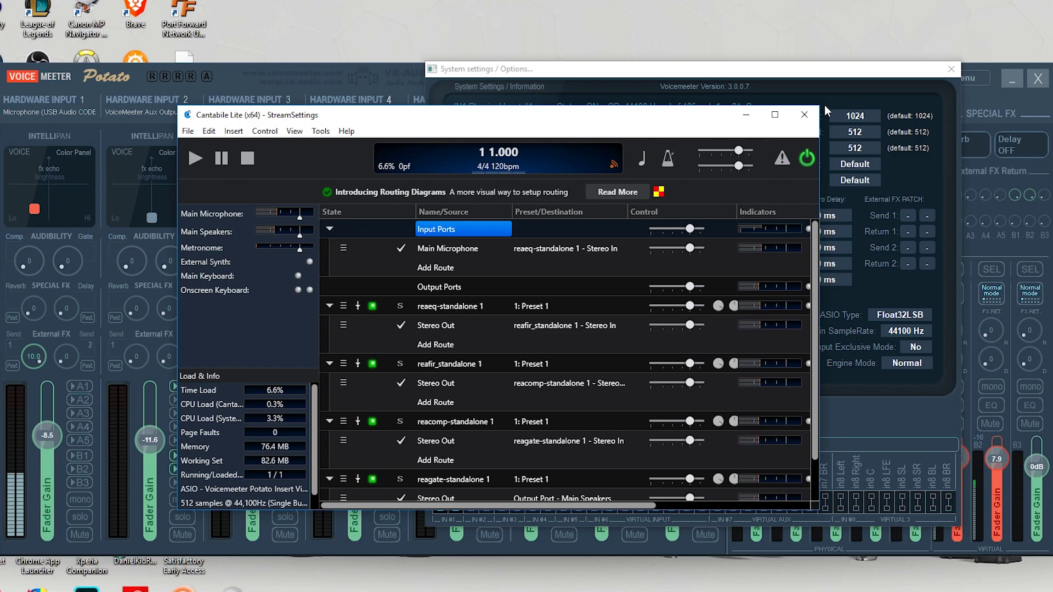
left_click(805, 77)
left_click(951, 69)
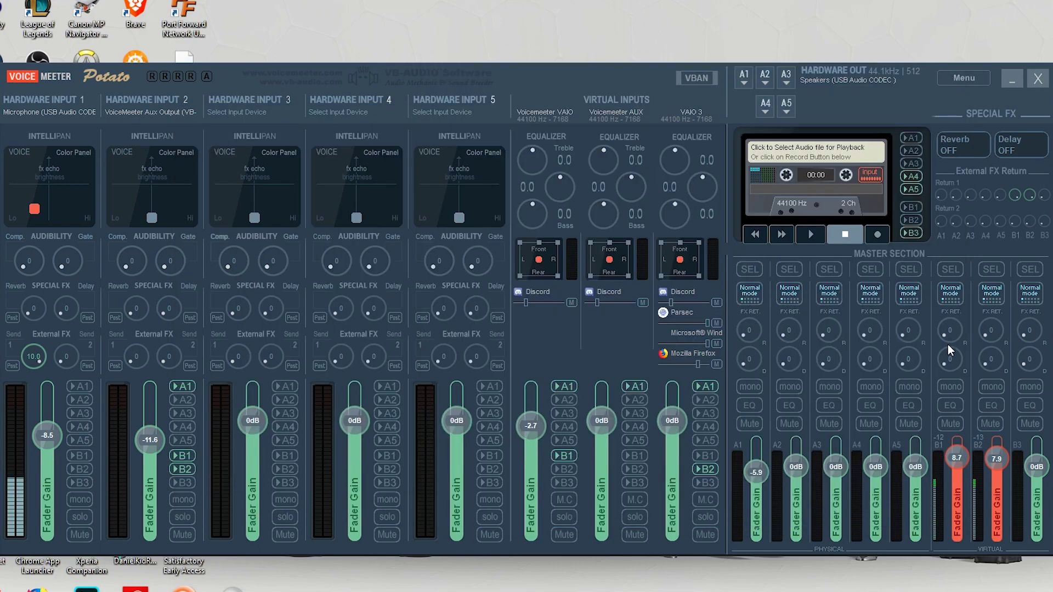
View Cantabile's StreamSettings plugin chain, and test Hardware Input 1's A1 output in VoiceMeeter by switching it on and off.
left_click(684, 586)
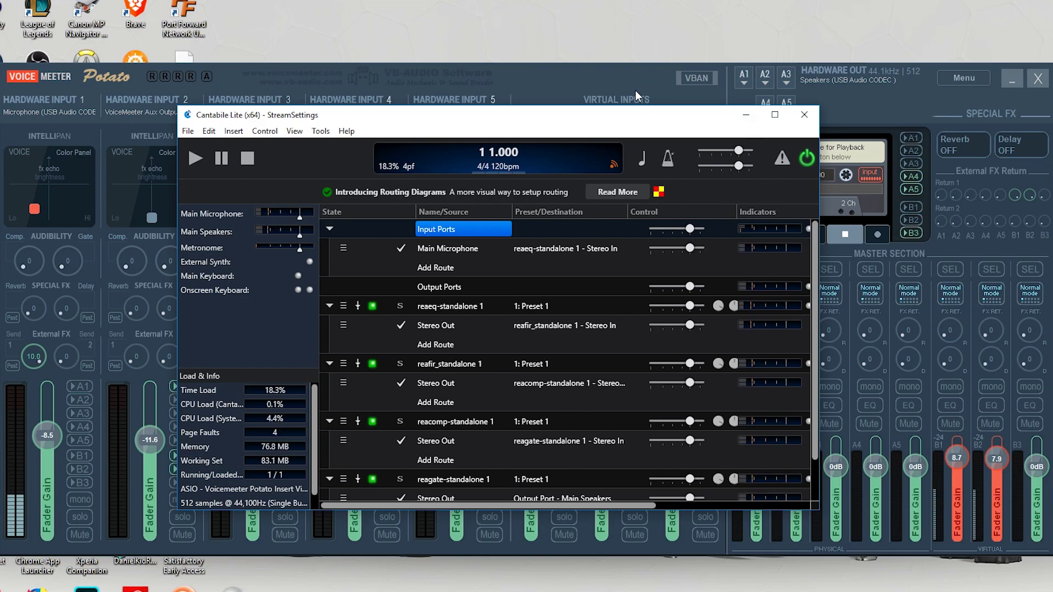
left_click(896, 105)
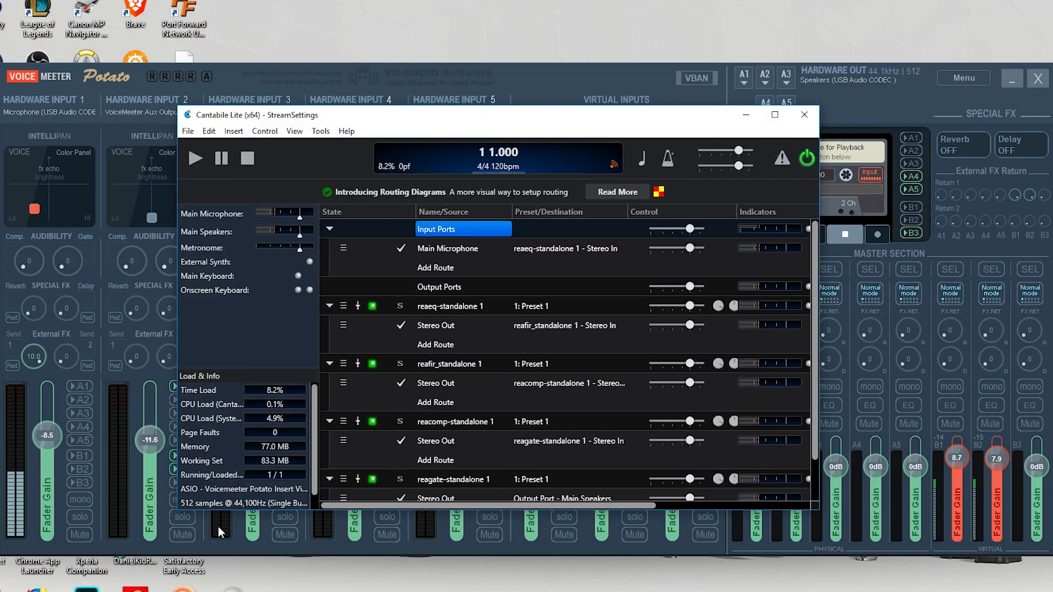
left_click(913, 97)
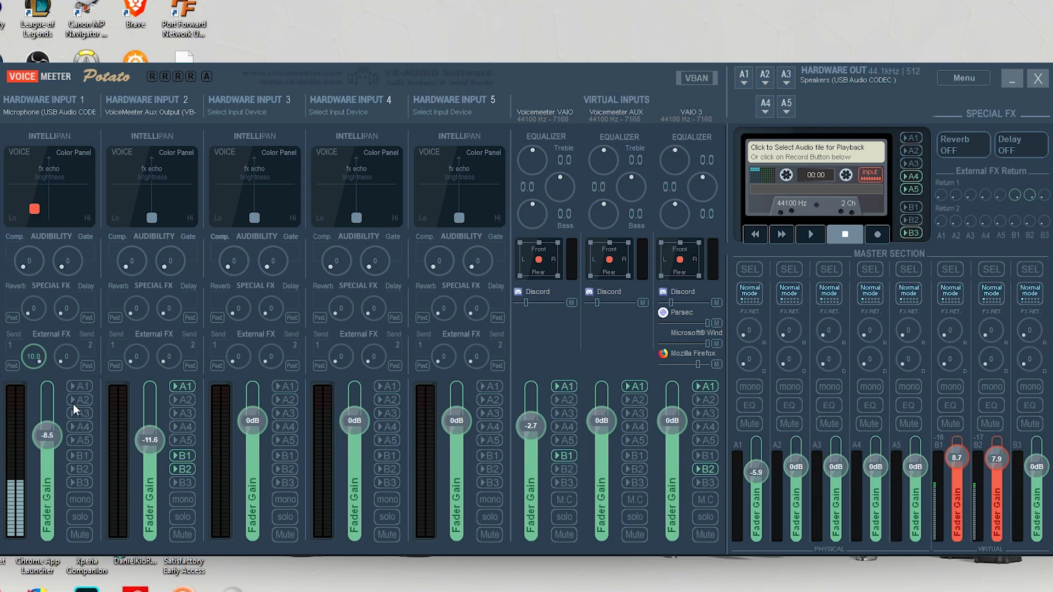
left_click(73, 387)
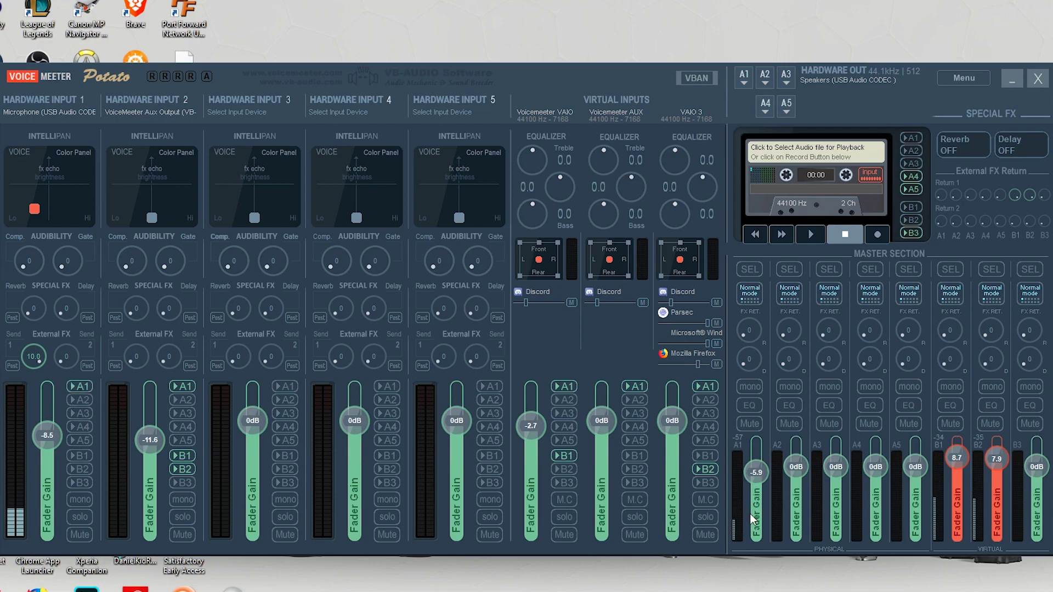
left_click(78, 389)
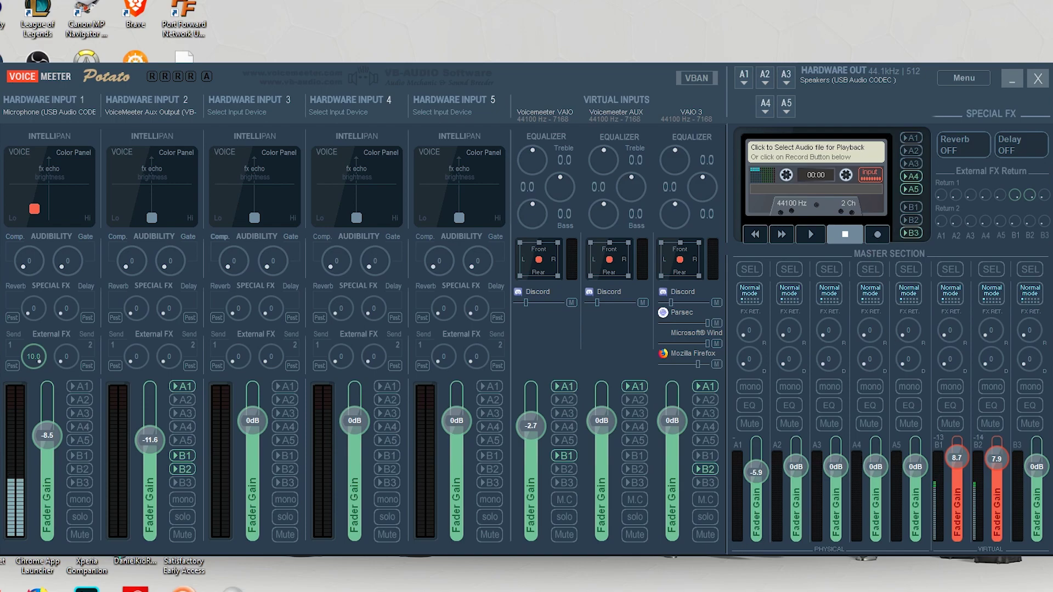
Switch to Cantabile, reposition its window, view all plugins available for insertion at the end of the rack, and close the list without adding one.
key("alt+Tab")
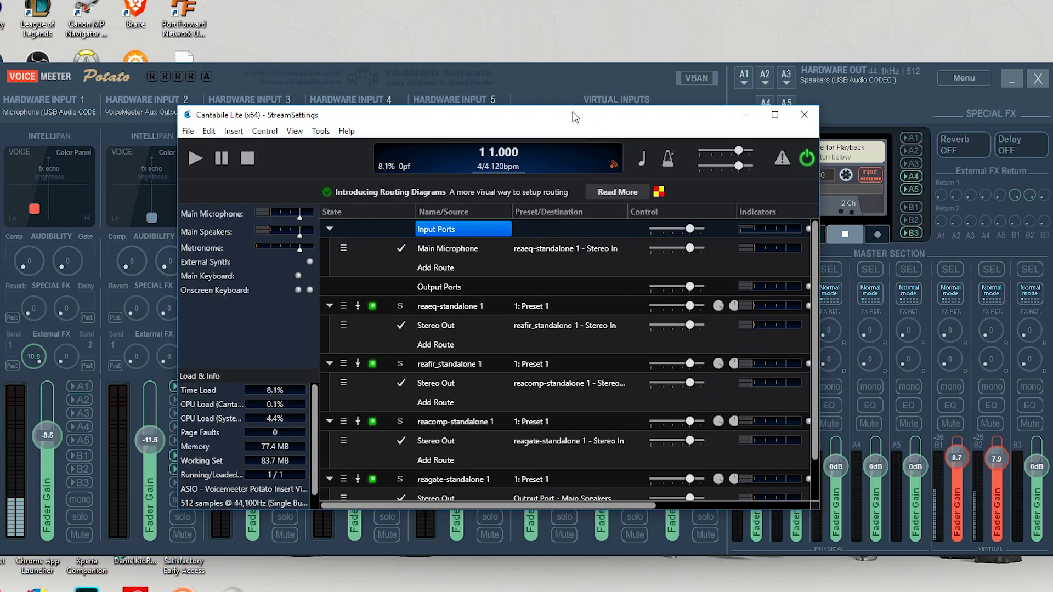
left_click_drag(504, 125, 442, 52)
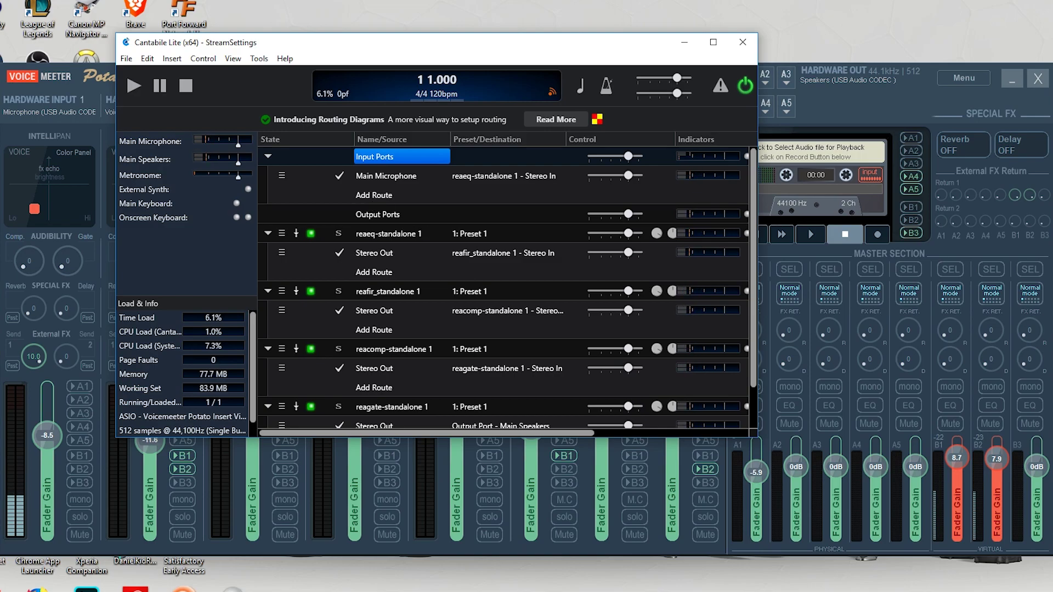
scroll(460, 323, "down", 2)
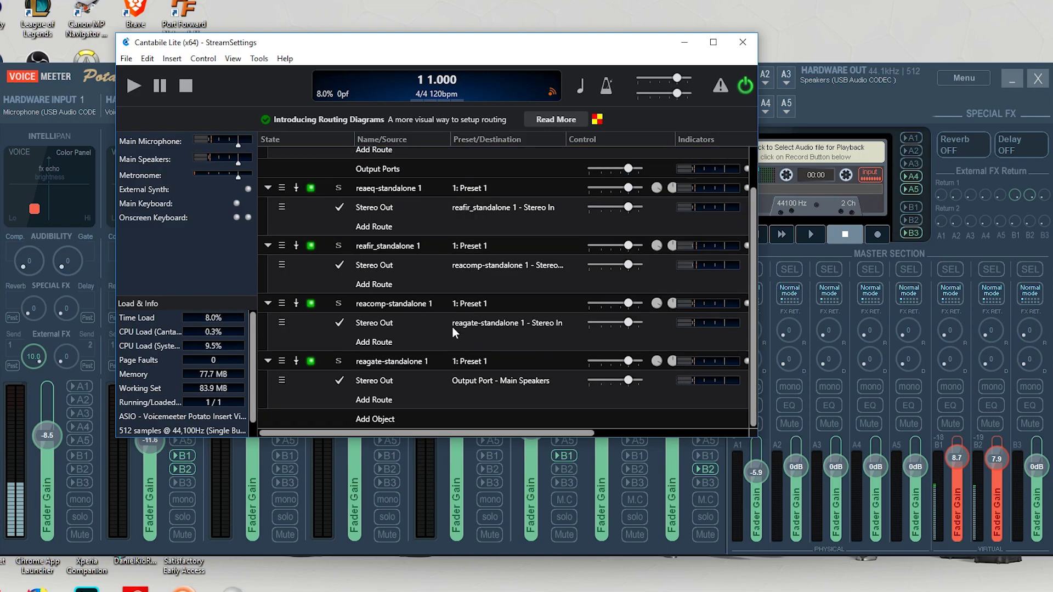
left_click(372, 420)
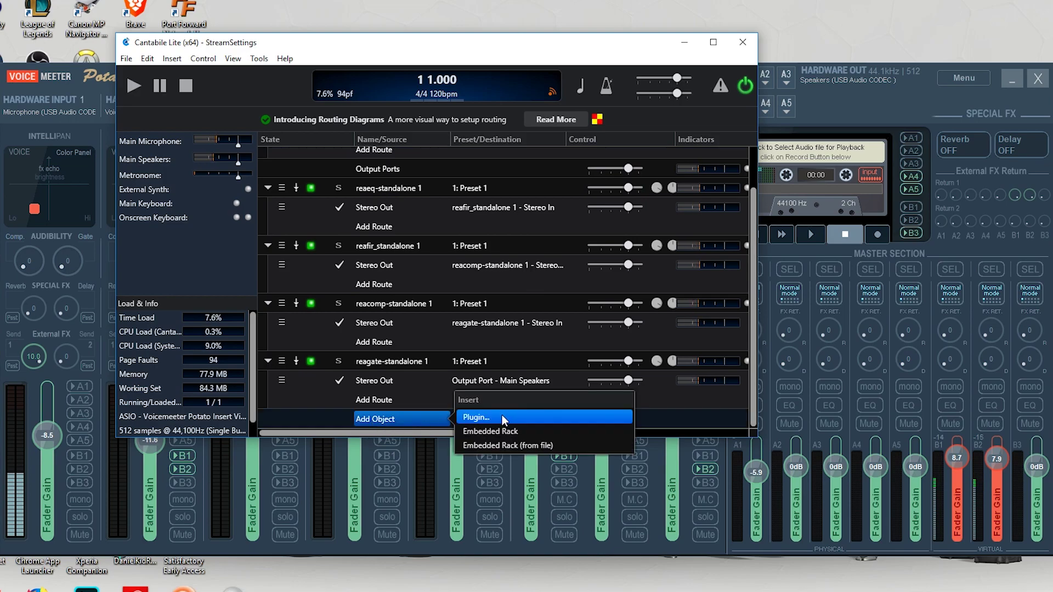
left_click(502, 417)
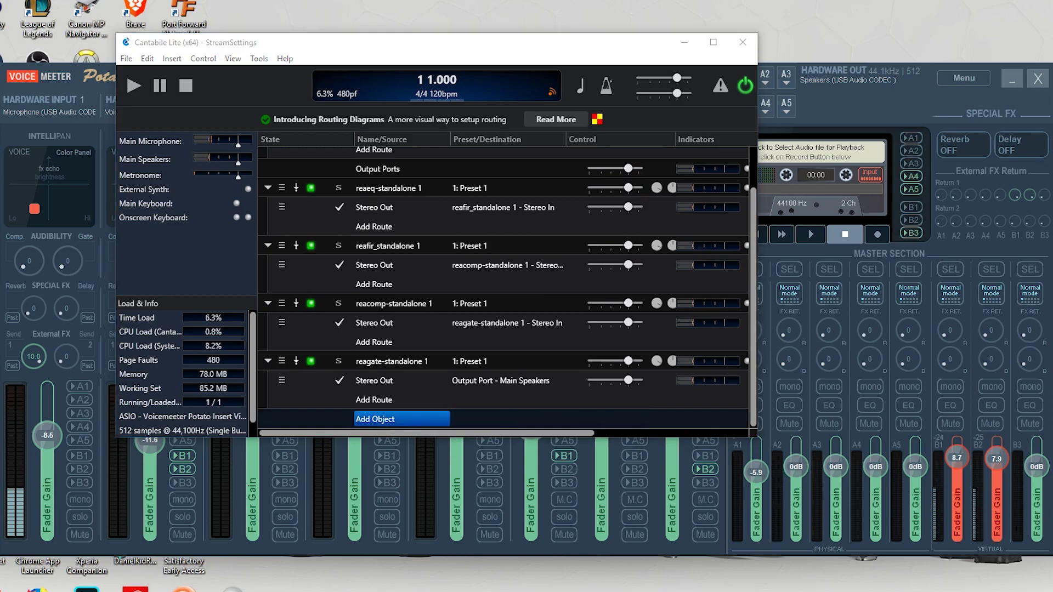
left_click_drag(495, 140, 516, 255)
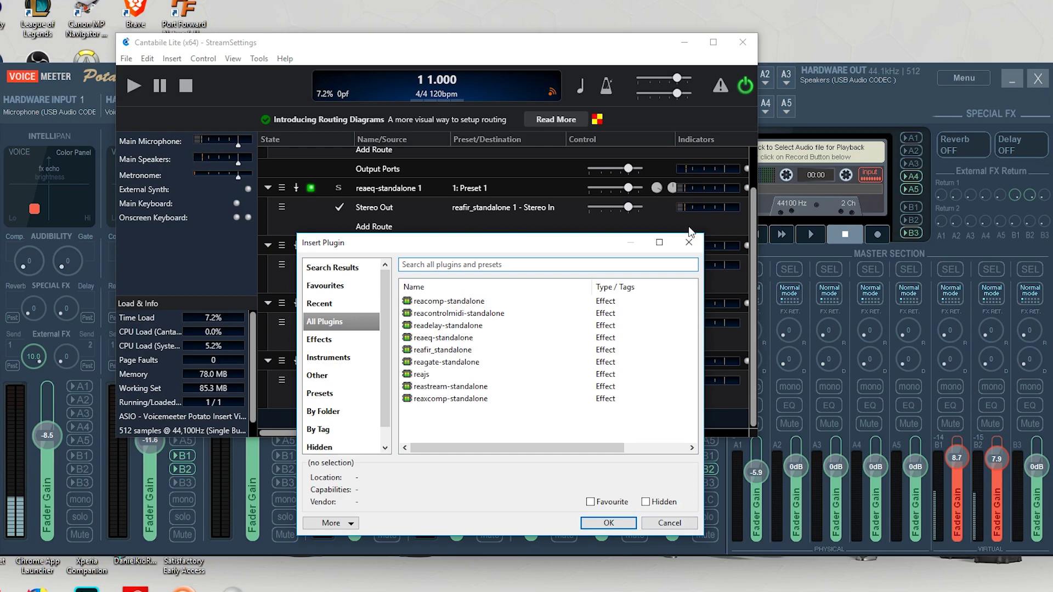
left_click(689, 242)
Examine the route target choices for Main Microphone and for reaeq-standalone 1's Stereo Out, leaving both routes as they are.
scroll(504, 272, "up", 1)
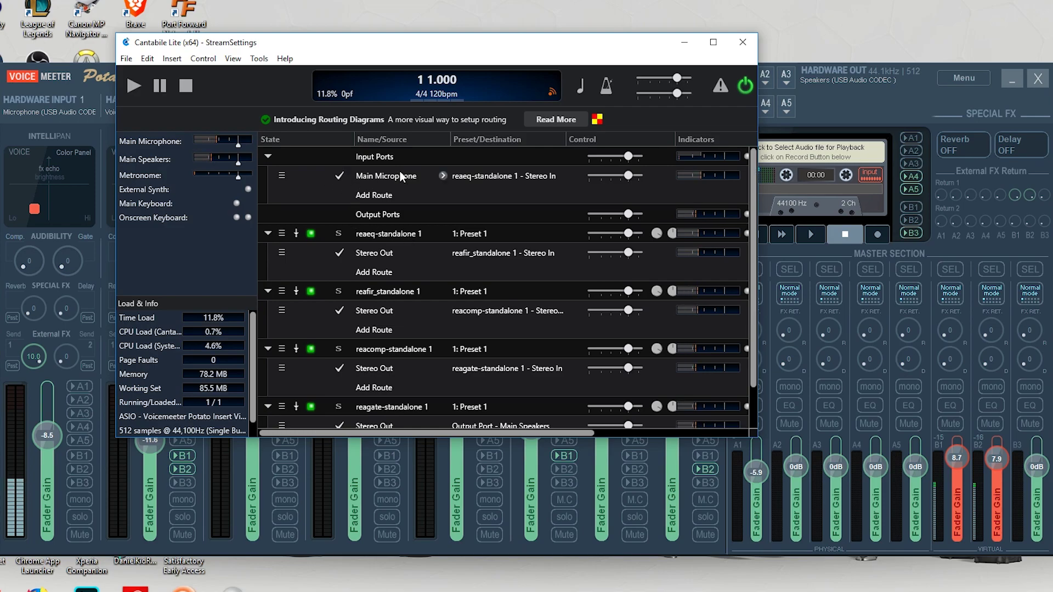
left_click(499, 179)
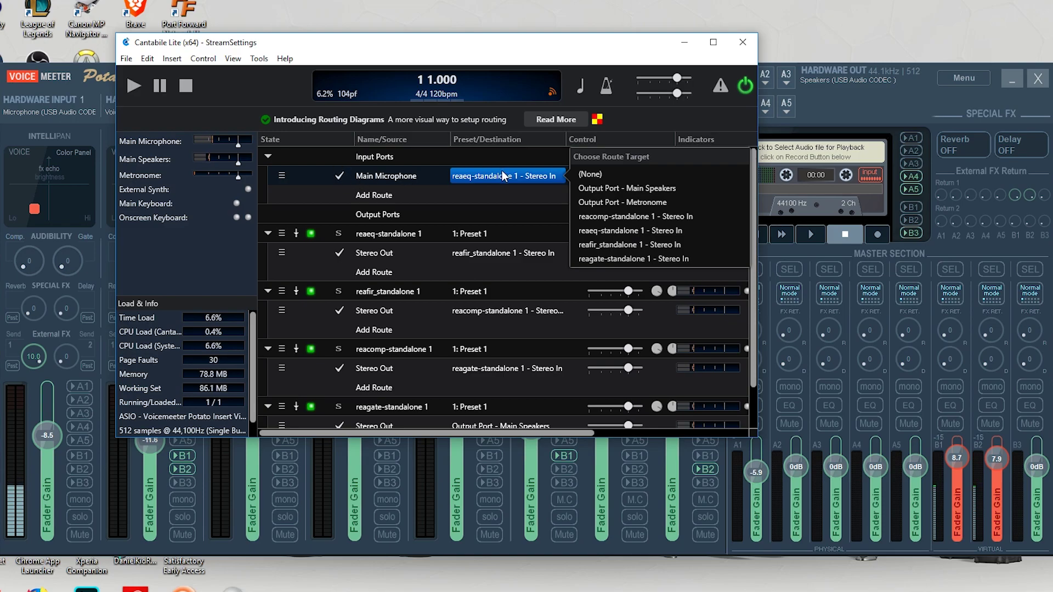
left_click(509, 61)
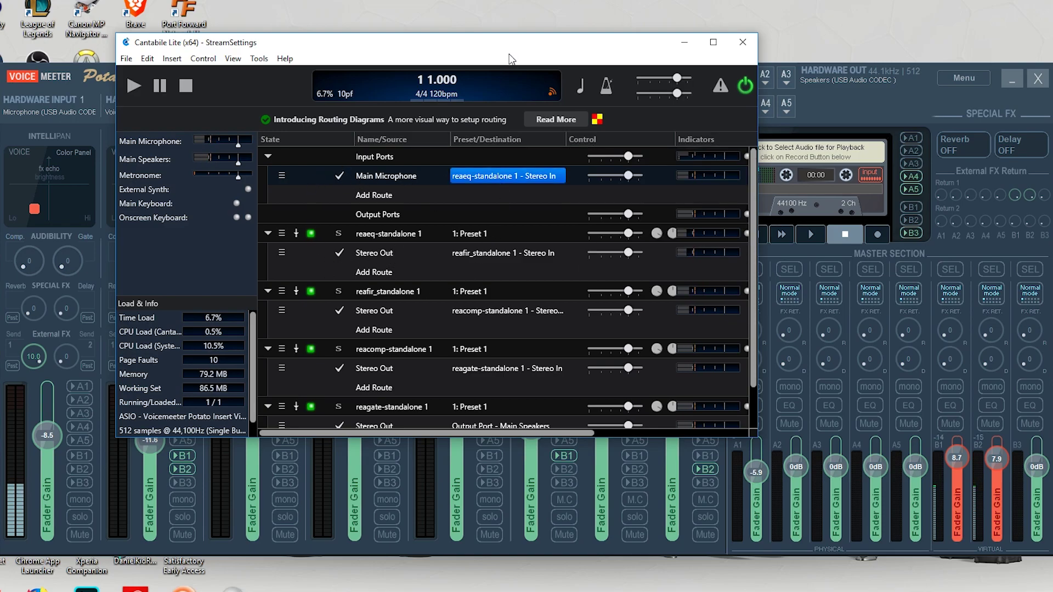
left_click(490, 253)
left_click(567, 67)
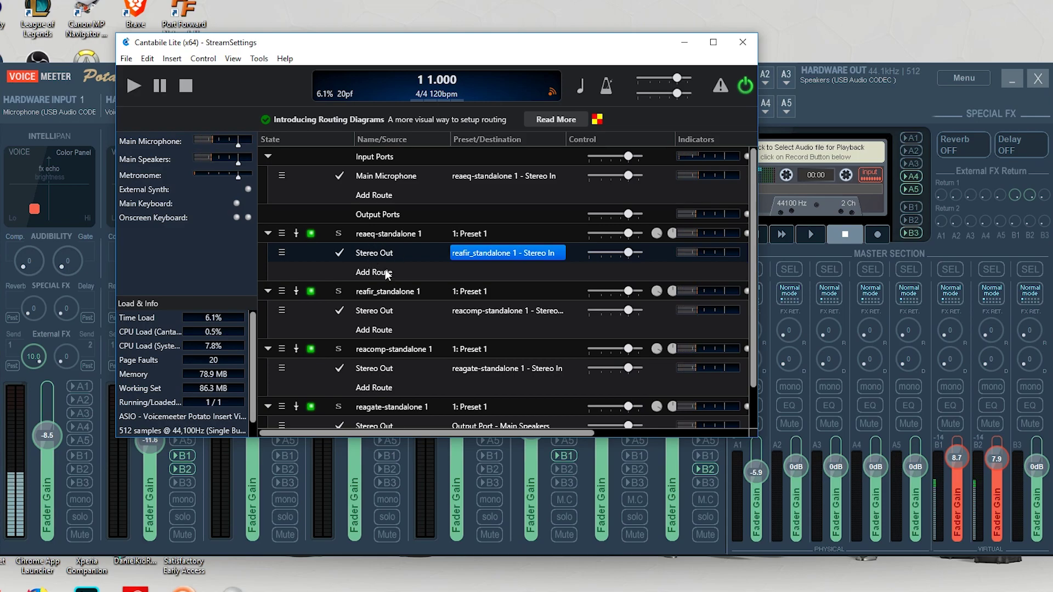
Open reaeq-standalone 1 and adjust band 1's notch filter to 106.5 Hz, -0.3 dB gain and 0.35 octave bandwidth.
left_click(397, 236)
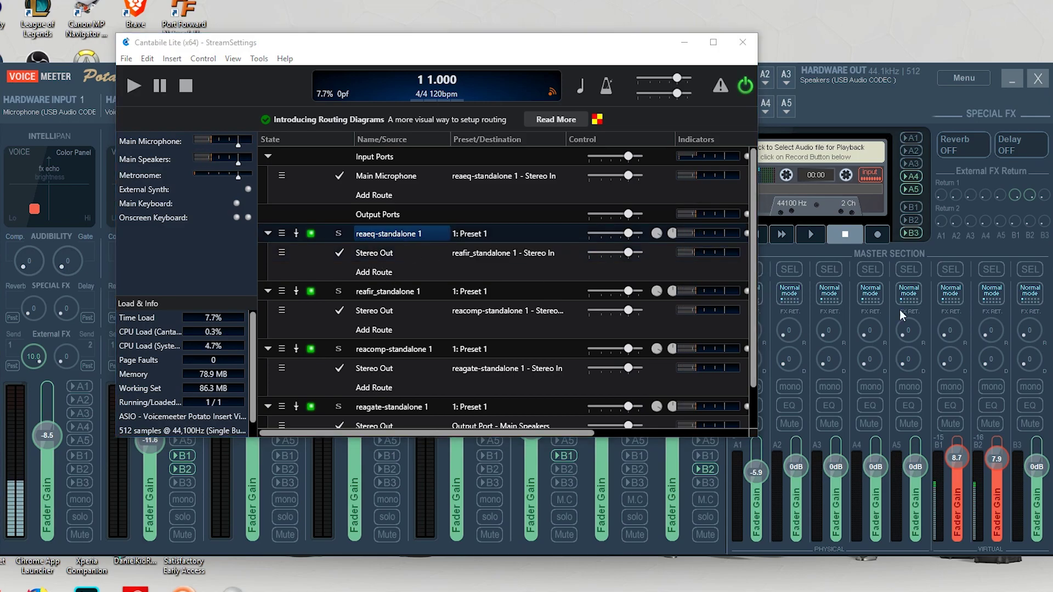
double_click(397, 234)
left_click_drag(638, 205, 450, 172)
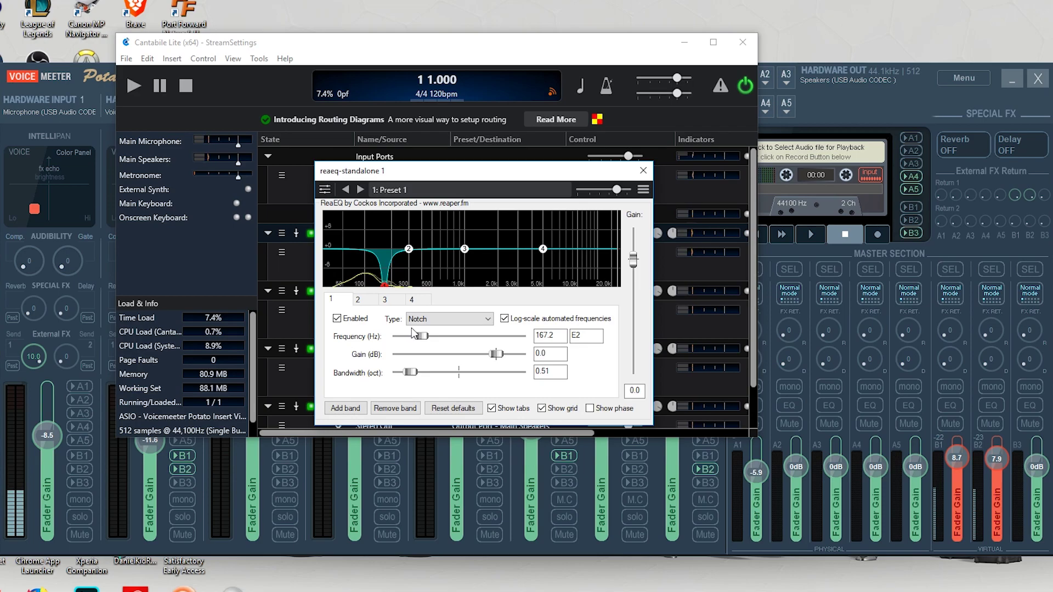
left_click_drag(423, 338, 415, 337)
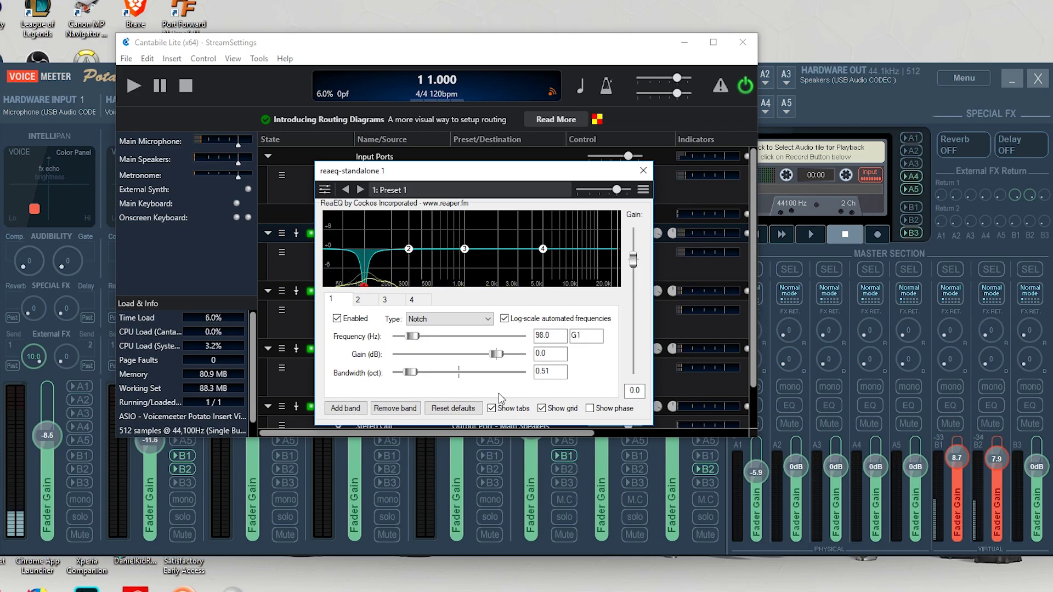
mouse_move(412, 336)
left_mouse_down()
mouse_move(423, 337)
mouse_move(412, 331)
left_mouse_up()
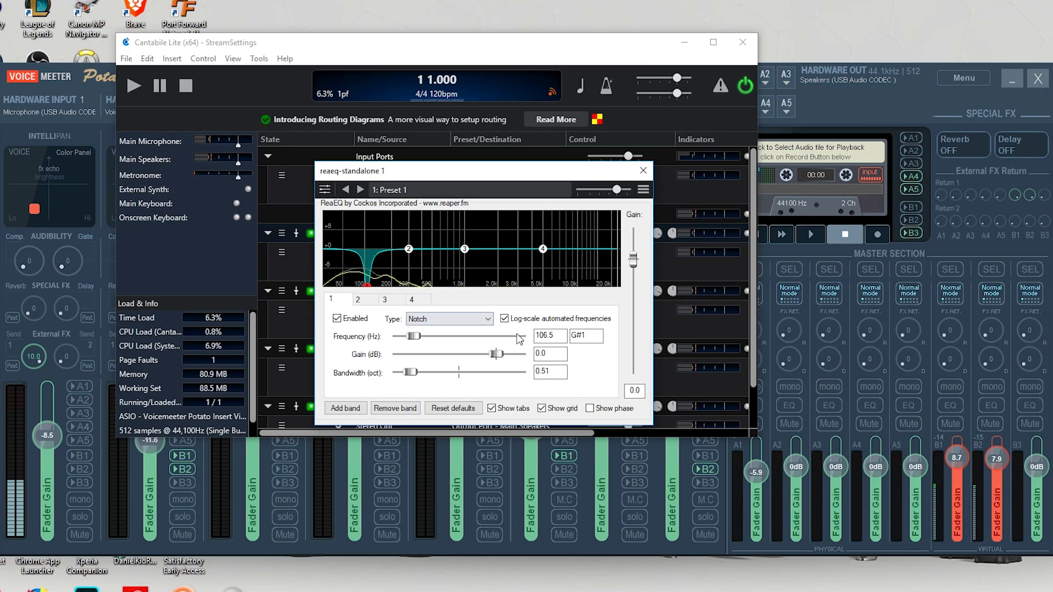
left_click_drag(498, 357, 488, 354)
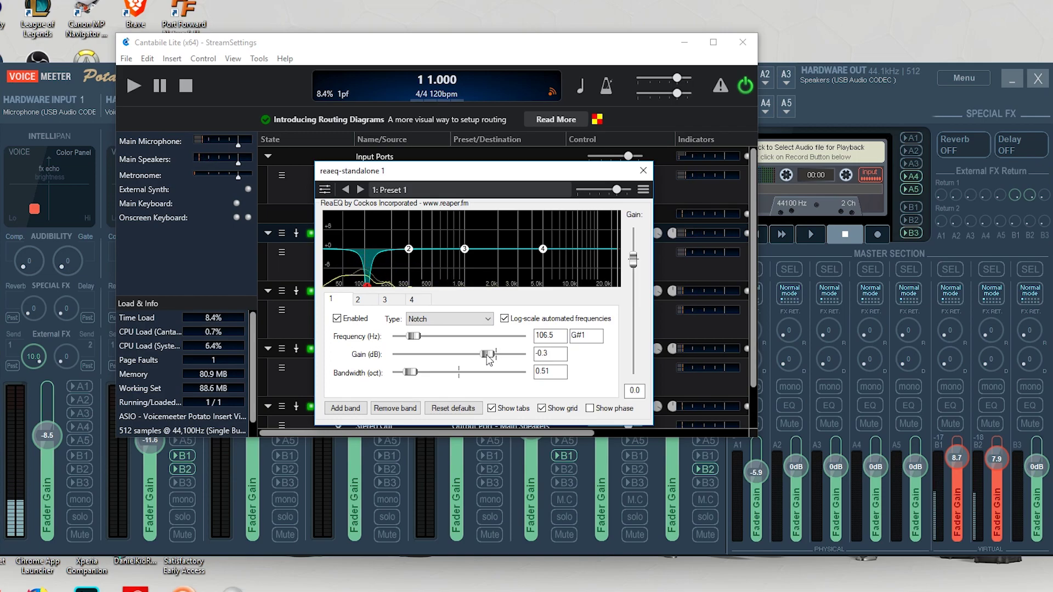
left_click_drag(412, 373, 407, 378)
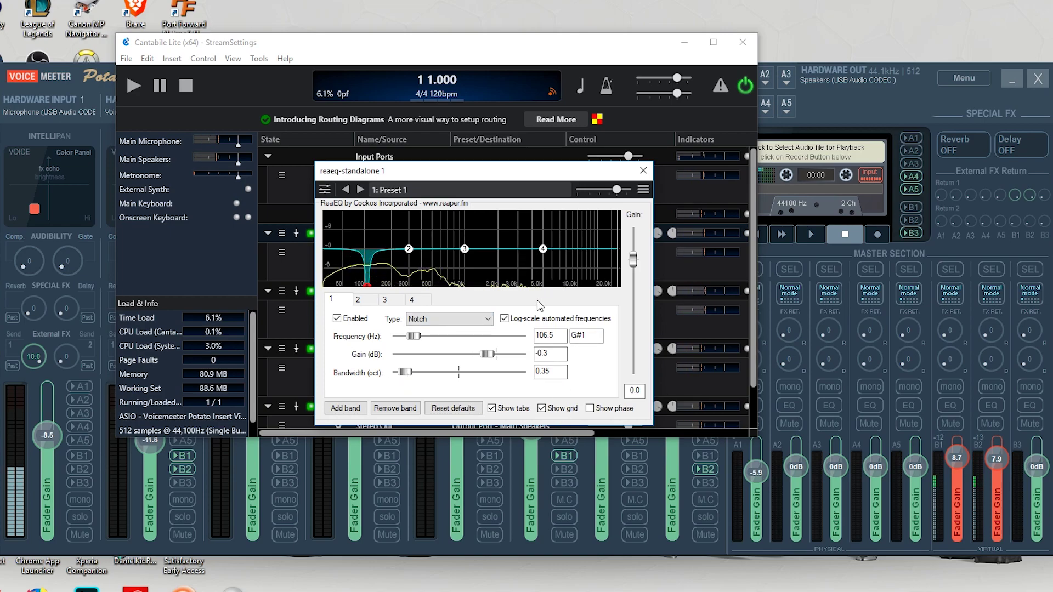
left_click(505, 318)
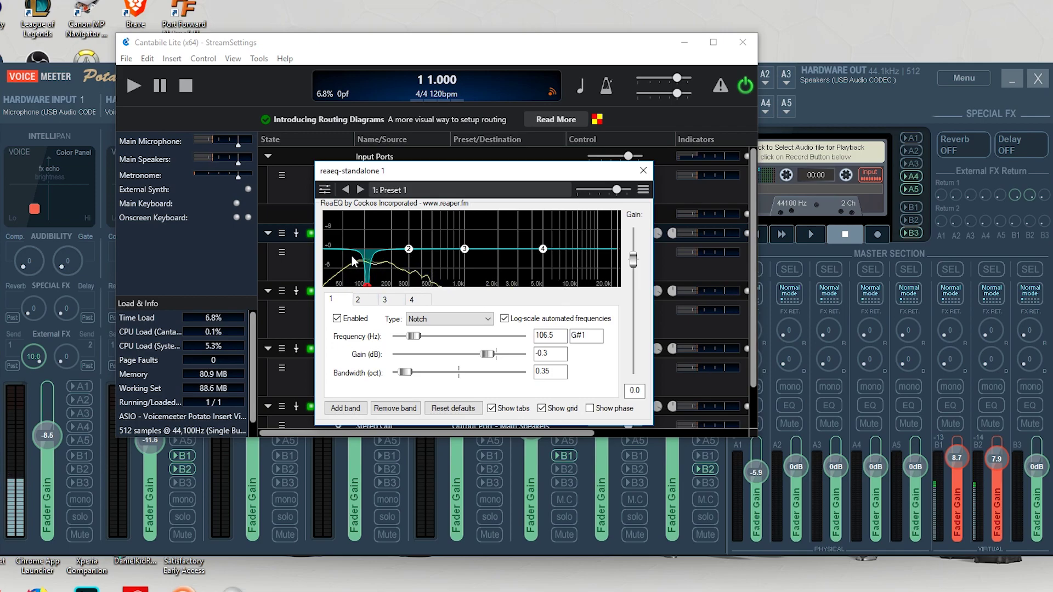
Review the filter types available for ReaEQ's band 1, keep Notch, and close the equalizer.
left_click(460, 320)
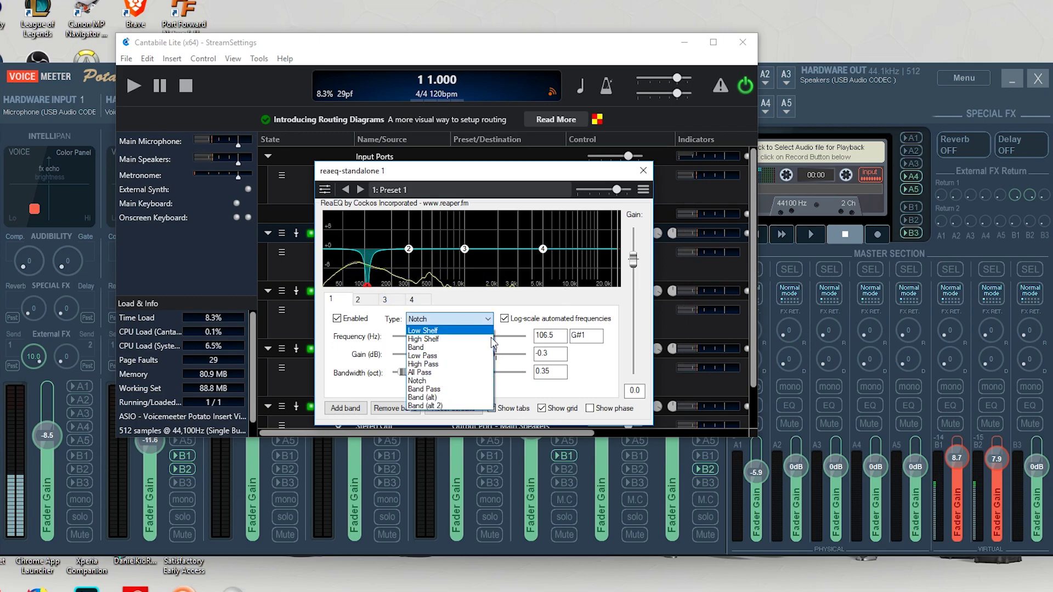
left_click(621, 299)
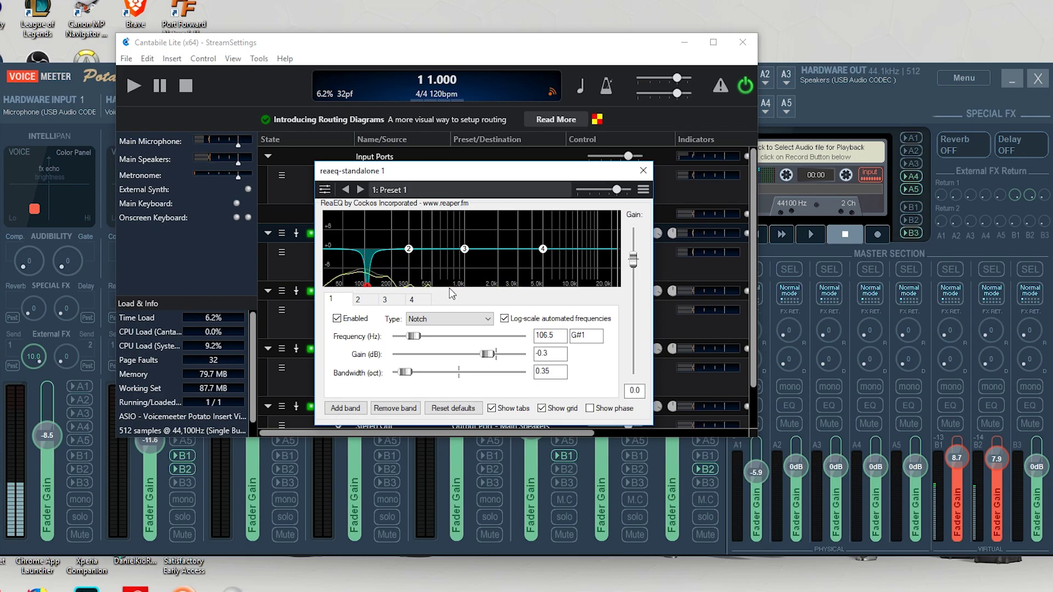
left_click(479, 320)
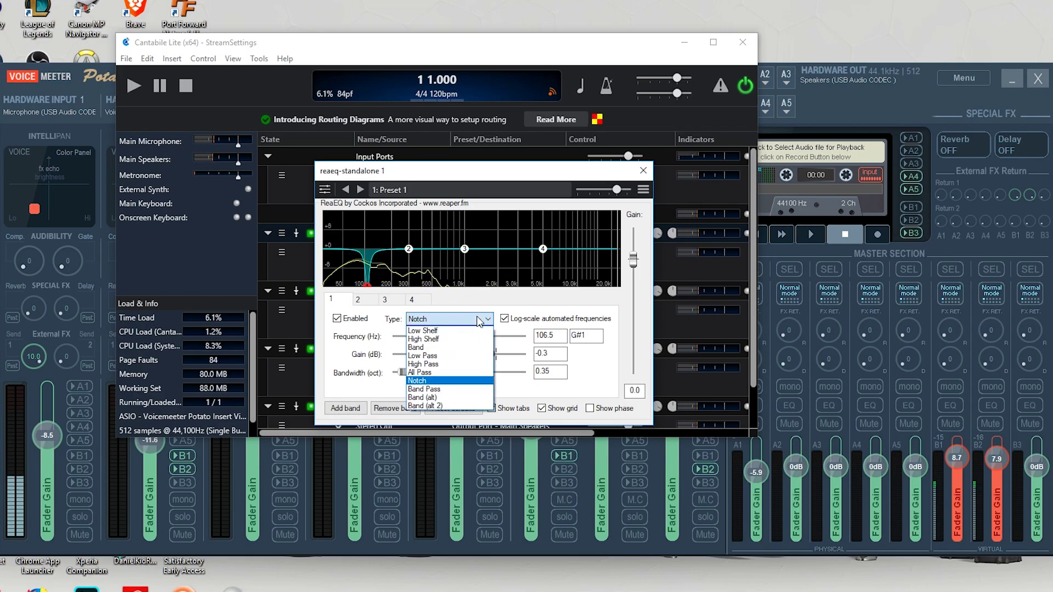
left_click(478, 320)
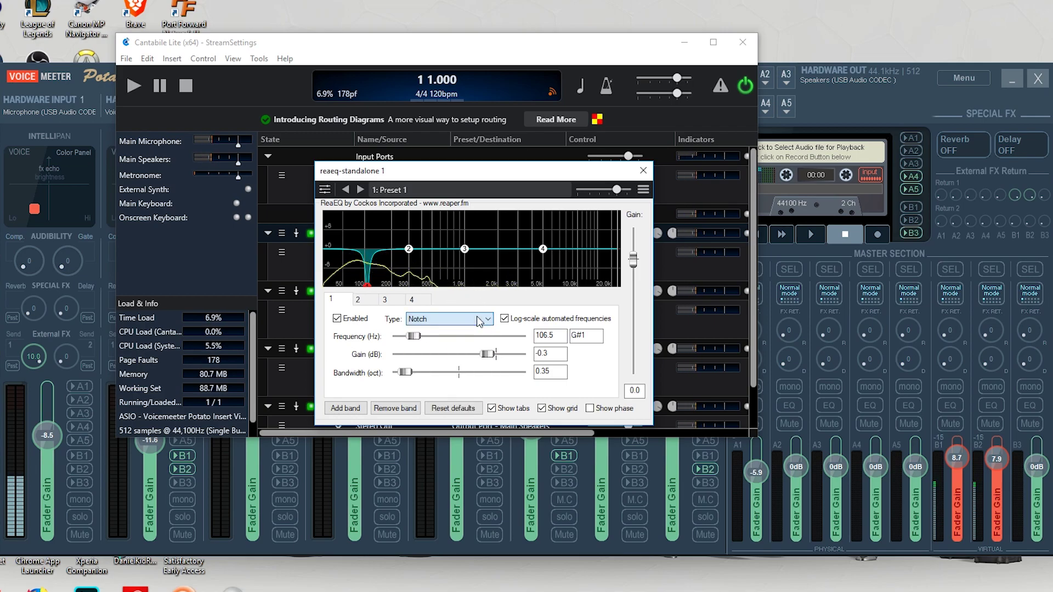
left_click(643, 171)
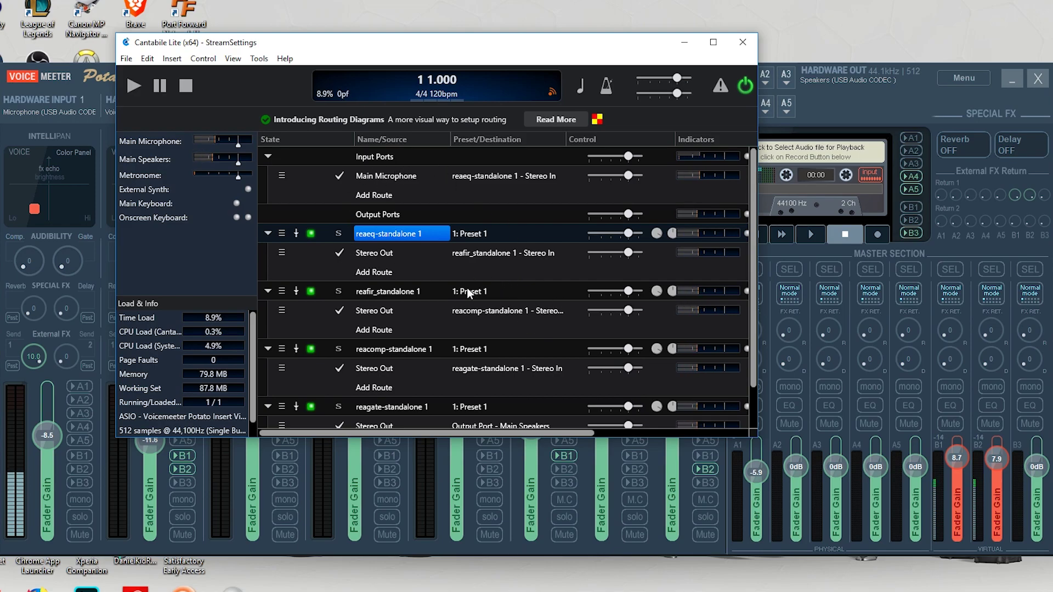
Open reafir_standalone 1, examine its Subtract mode, available modes and noise profile graph, and close it.
scroll(384, 303, "down", 1)
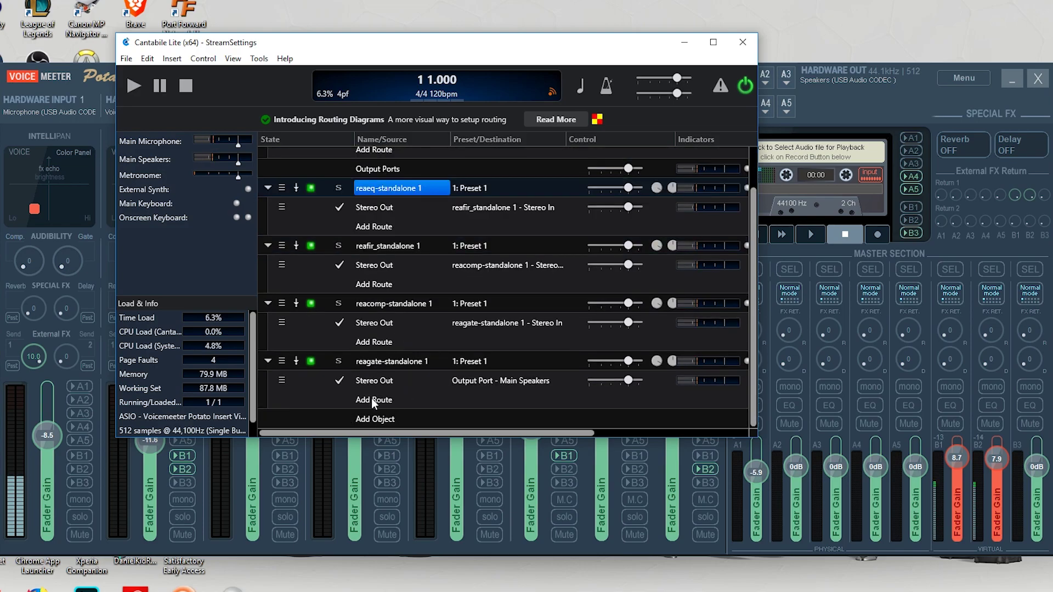
scroll(374, 304, "up", 1)
left_click(365, 291)
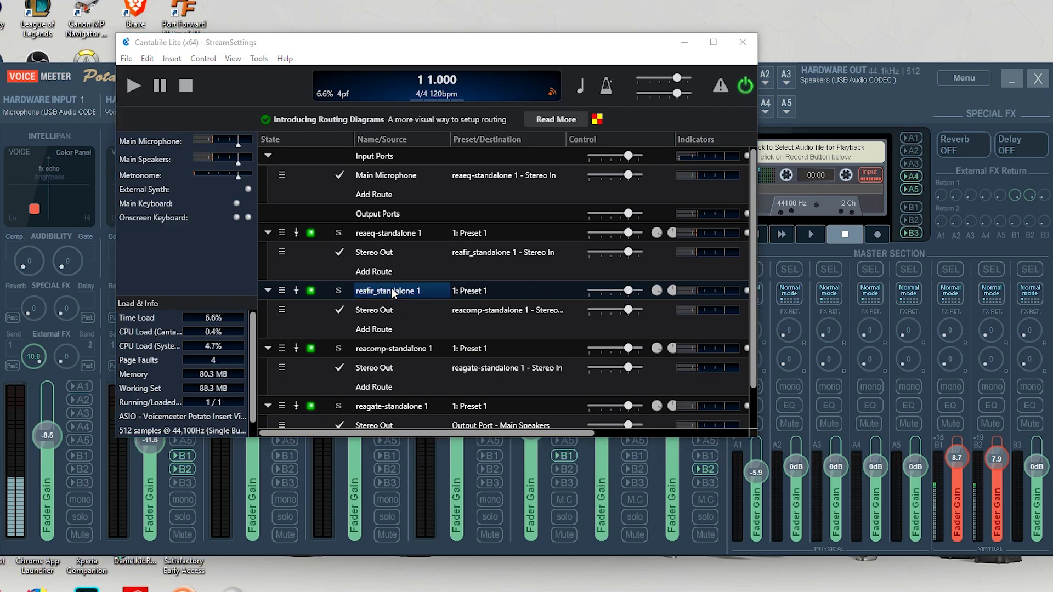
left_click_drag(760, 134, 438, 134)
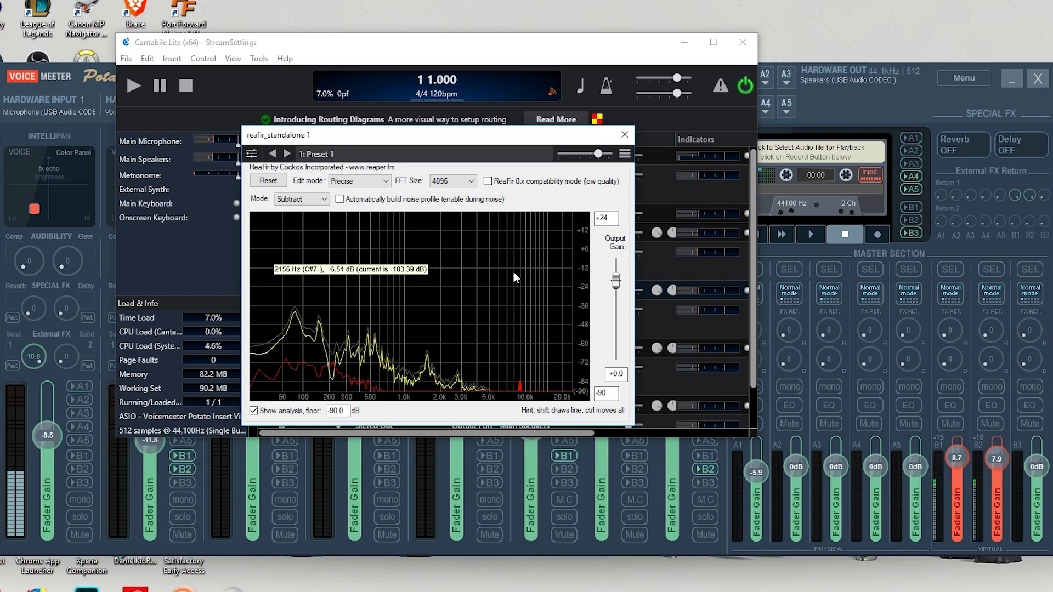
left_click(326, 201)
left_click(328, 202)
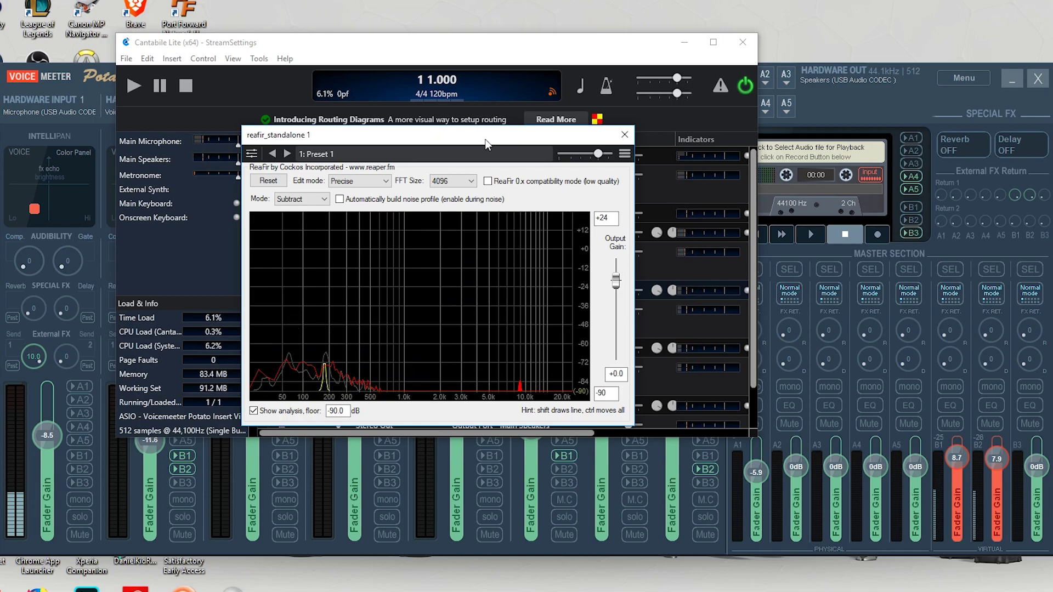
left_click(624, 135)
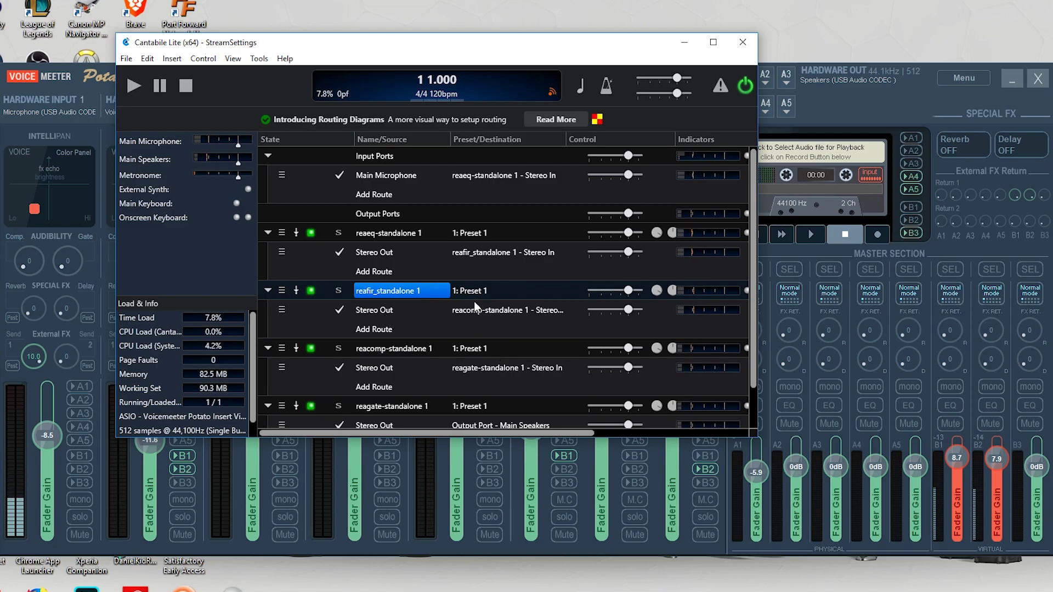
Open reacomp-standalone 1, examine its threshold, envelope, ratio and output mix settings, and close it.
scroll(501, 364, "down", 3)
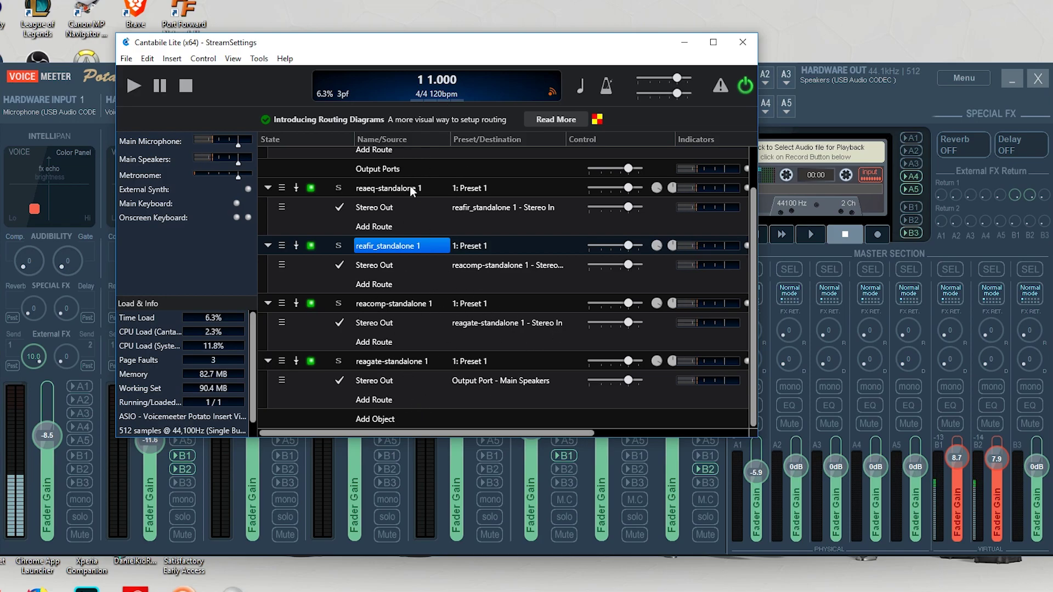
left_click(385, 305)
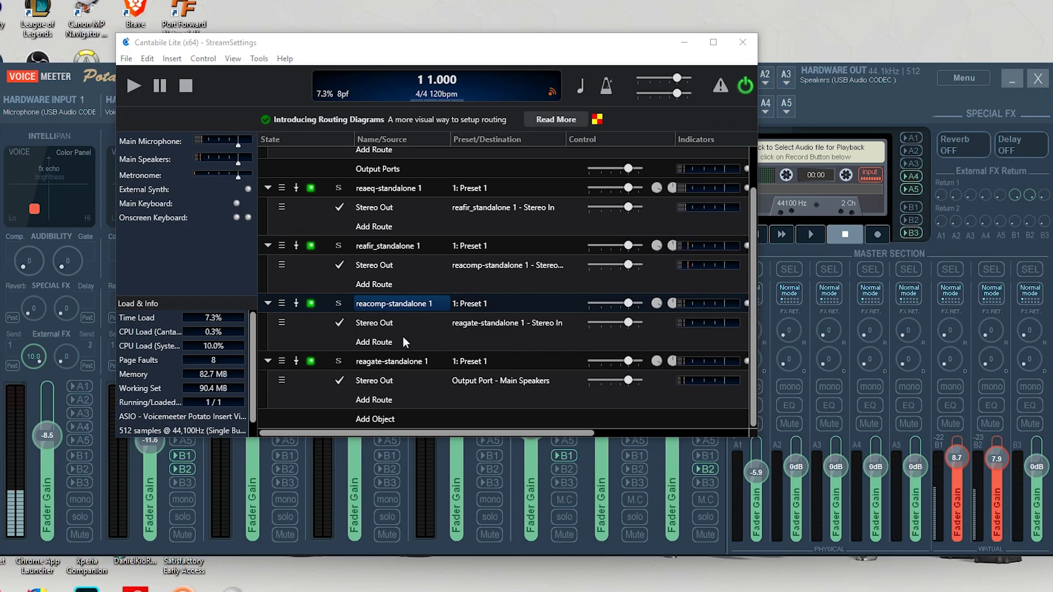
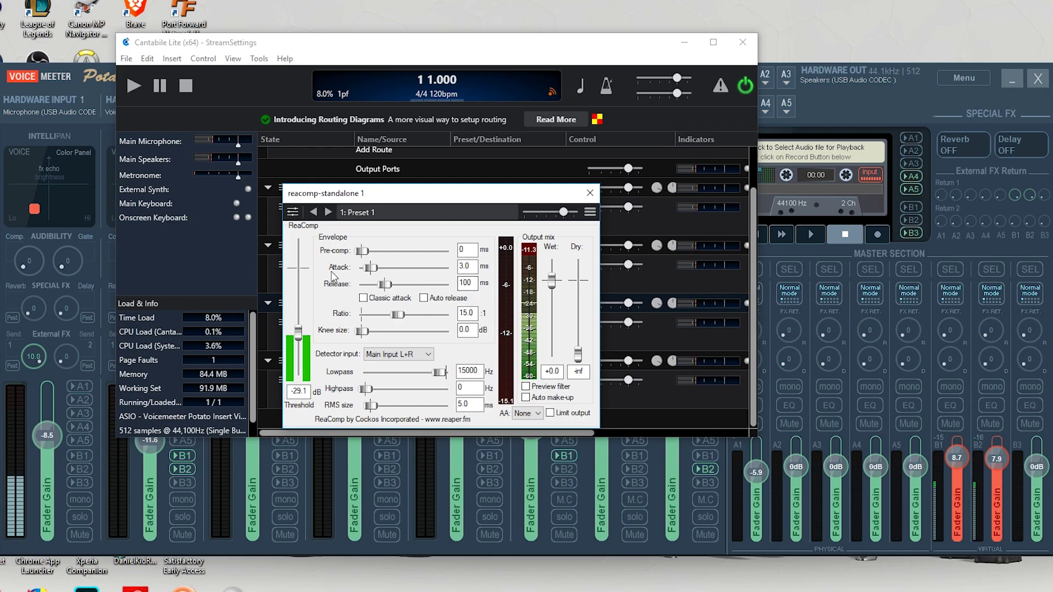
left_click(591, 194)
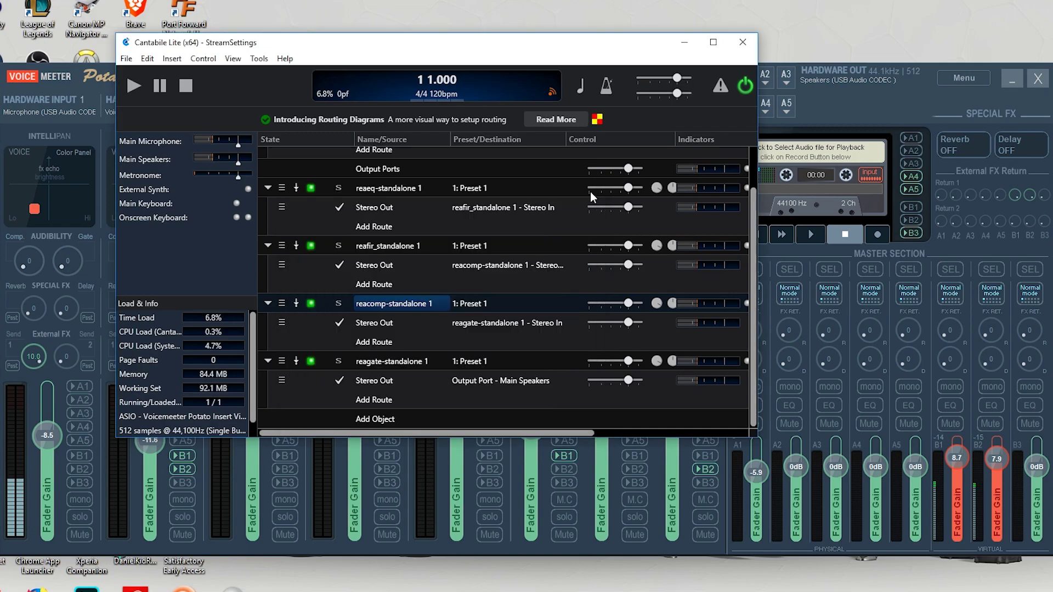
Open reagate-standalone 1, examine its threshold, envelope, detector filter and output mix settings, and close it.
left_click(411, 361)
double_click(411, 361)
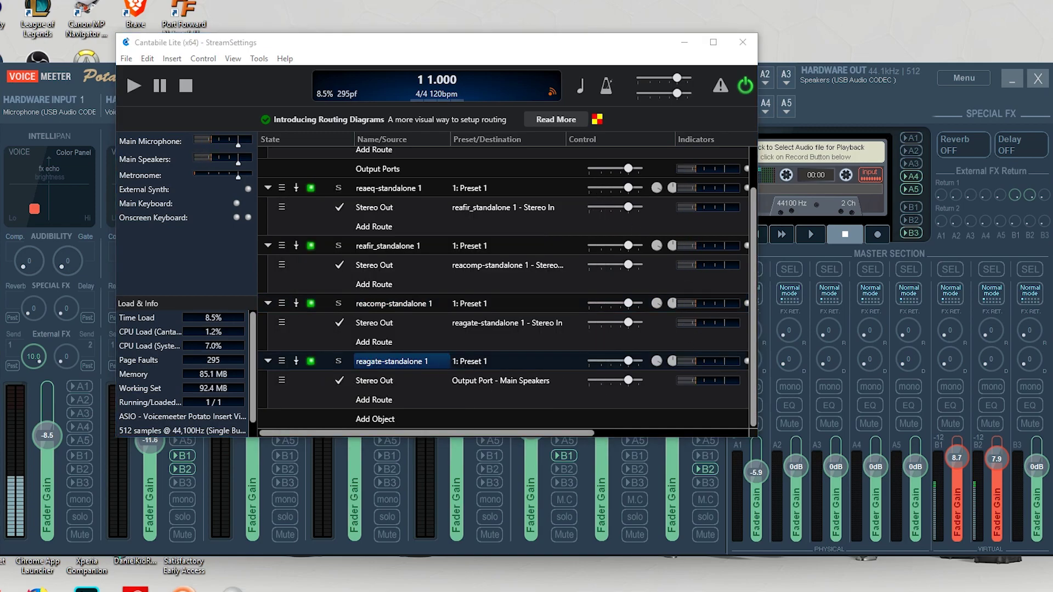
left_click_drag(741, 276, 417, 199)
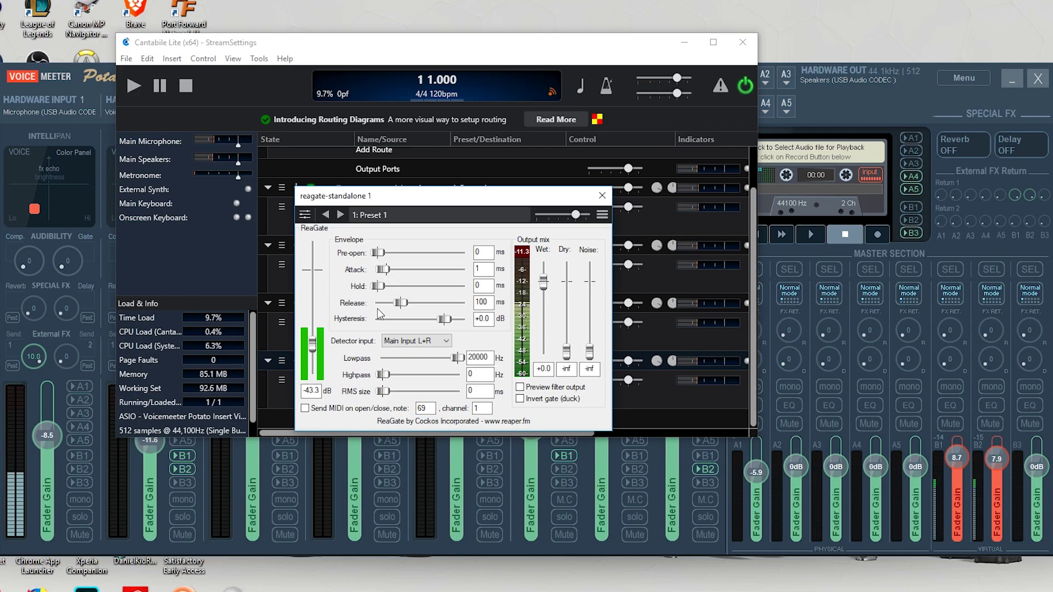
left_click(601, 196)
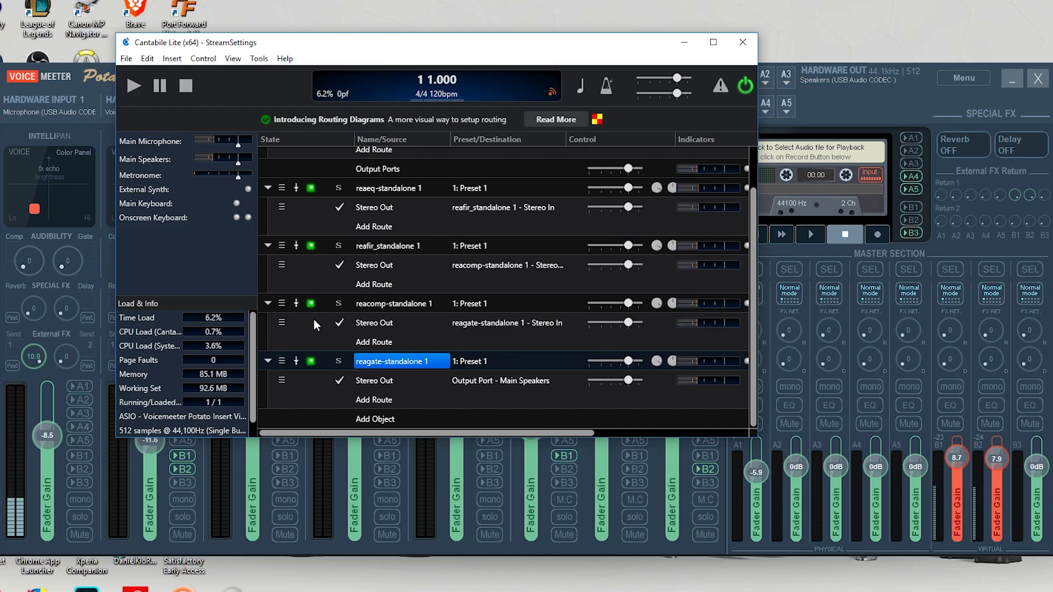
Review the effects chain's routes from Main Microphone through the four plugins to Main Speakers, and switch to VoiceMeeter Potato.
scroll(425, 196, "up", 1)
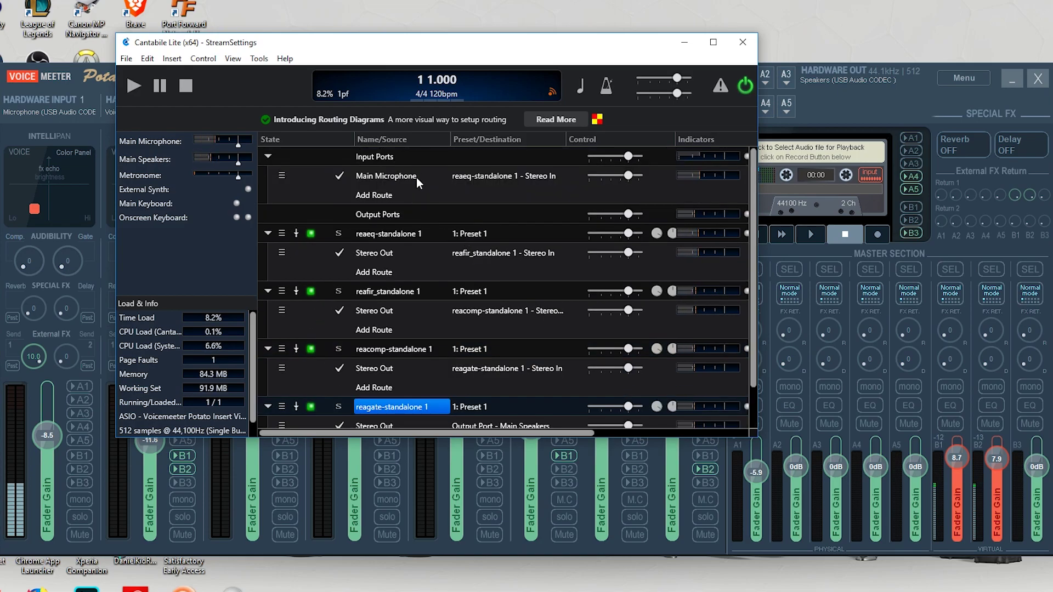
scroll(416, 203, "down", 1)
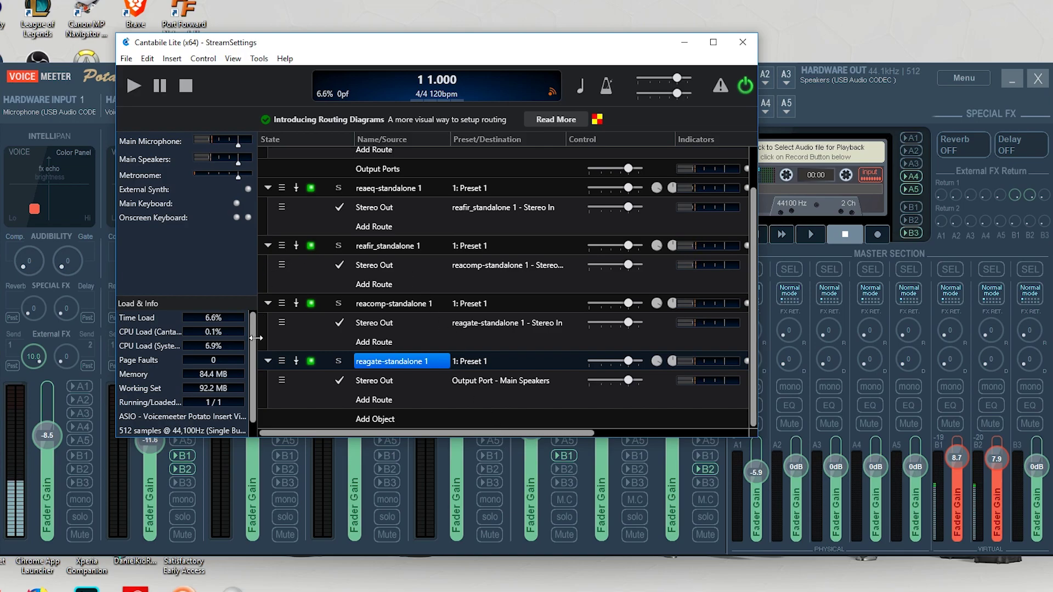
scroll(475, 357, "up", 2)
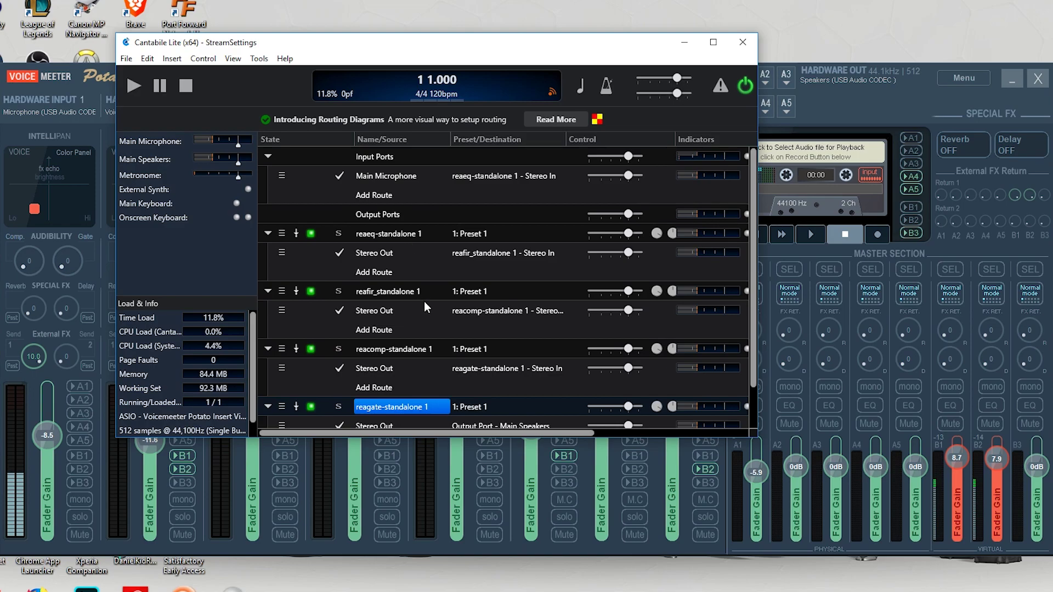
scroll(423, 301, "down", 2)
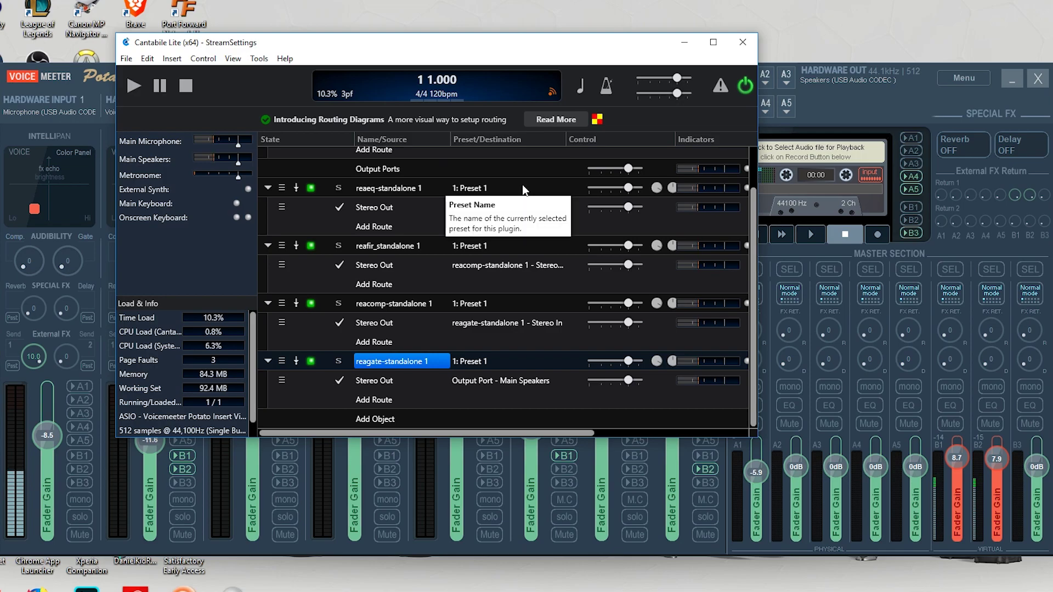
left_click_drag(753, 256, 753, 216)
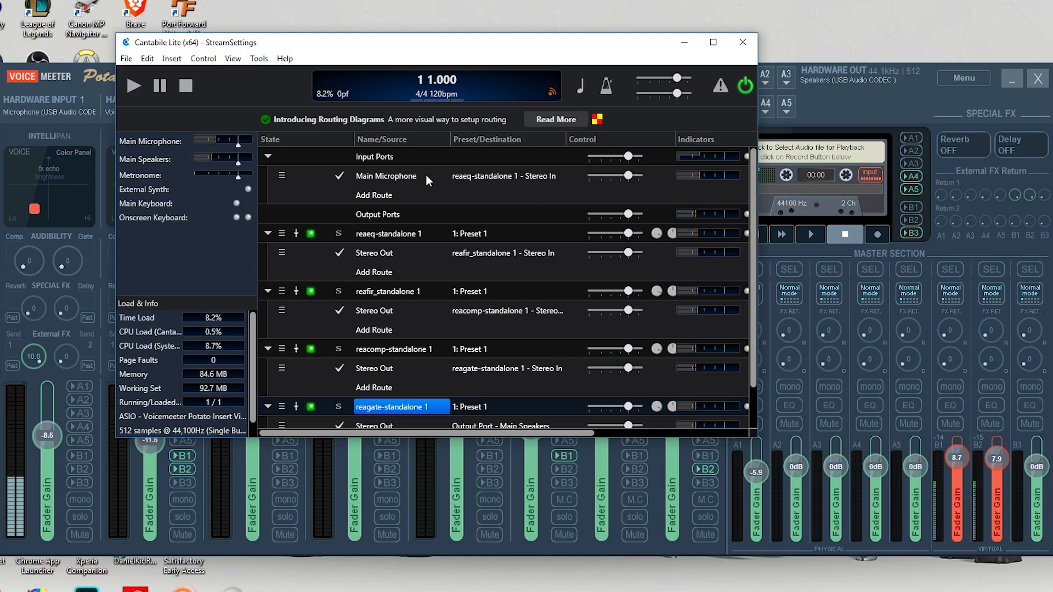
left_click(783, 153)
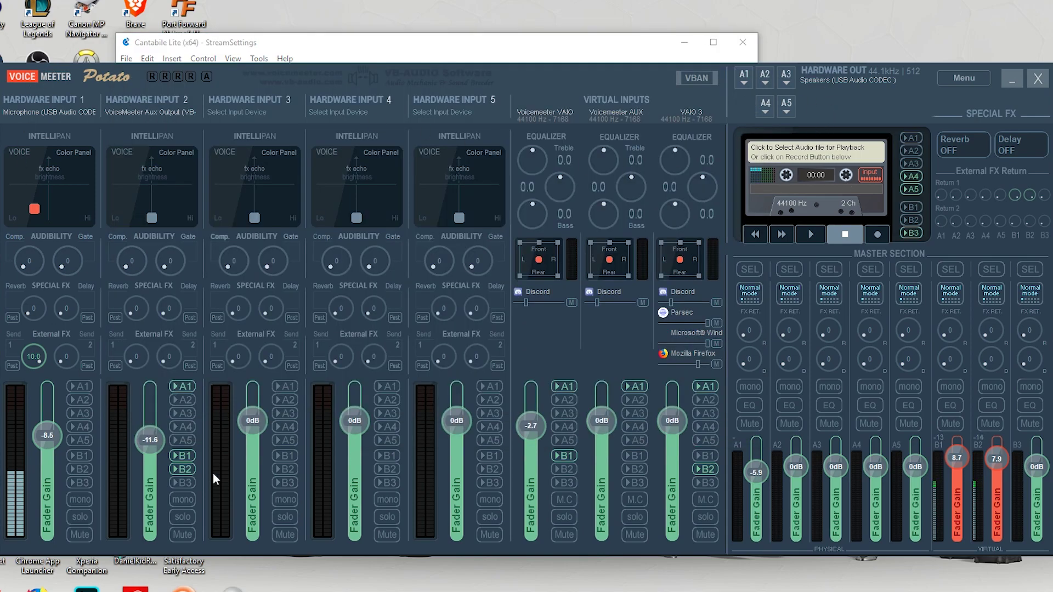